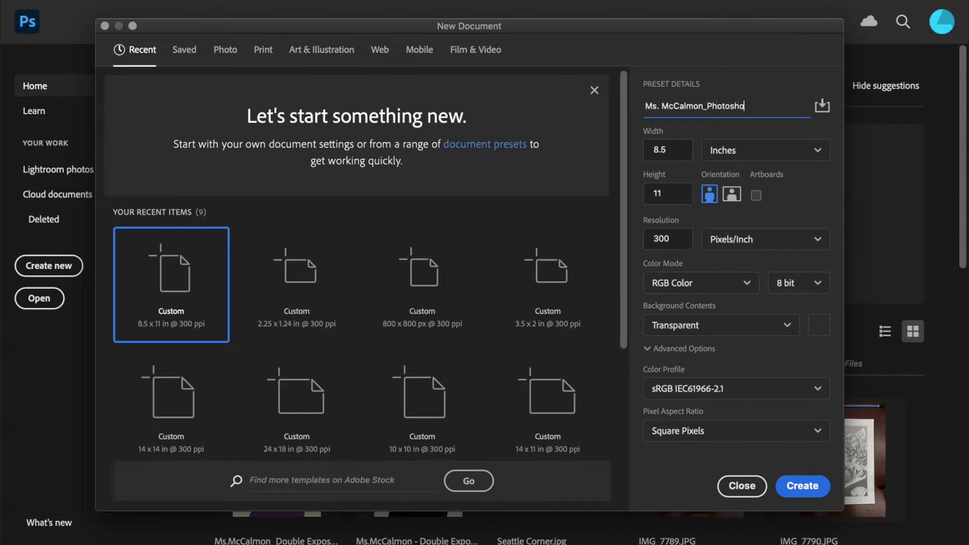
# Name the new 8.5 x 11 inch, 300 ppi transparent document with the artist's name and "Photoshop Self Portrait" and create it
pyautogui.write('trait')
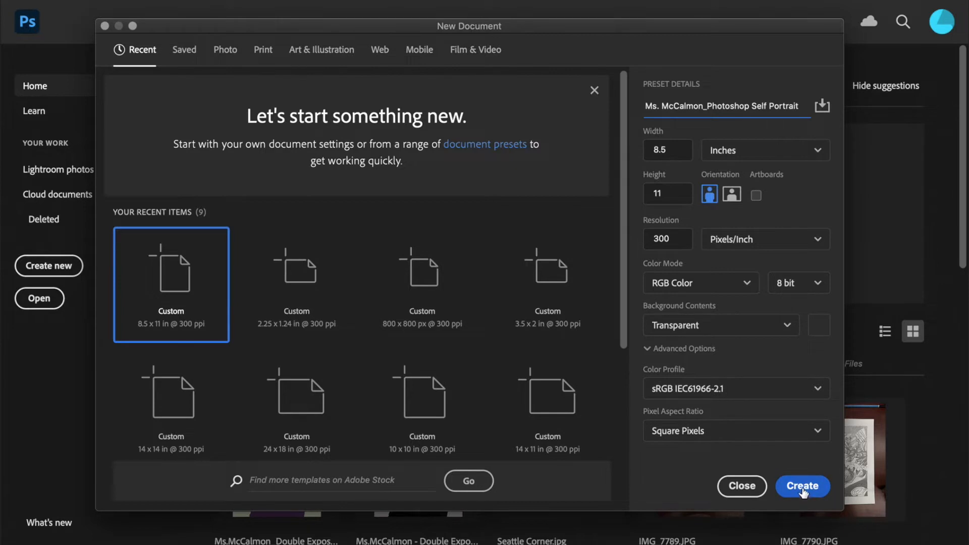
pyautogui.click(802, 486)
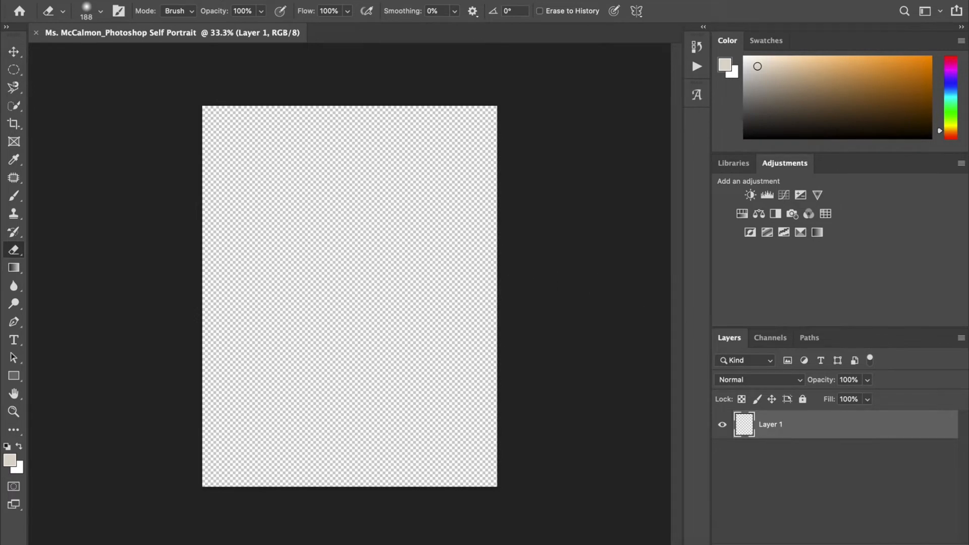
# Switch to Finder, open IMG_2316.jpeg from the recent files, copy the photo and paste it into the blank Photoshop document
pyautogui.click(202, 544)
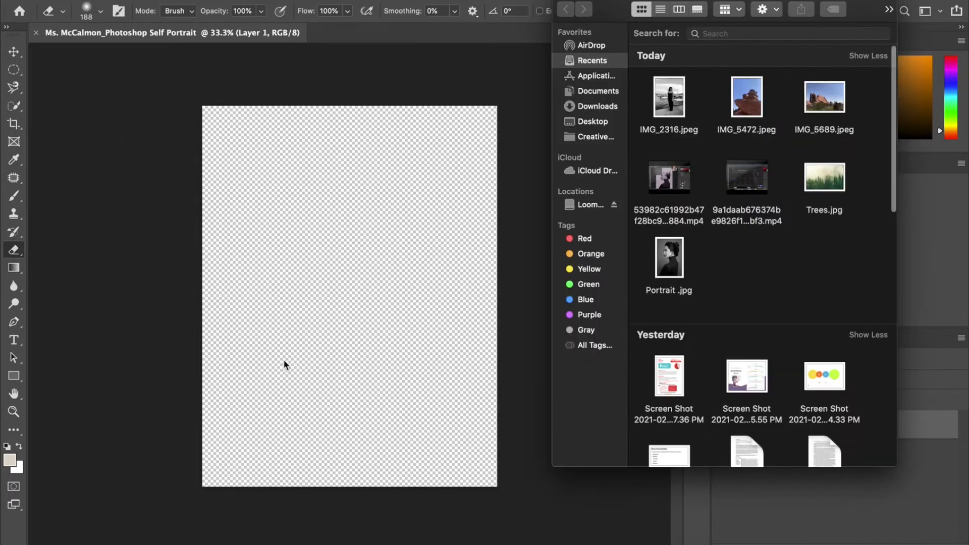
pyautogui.doubleClick(673, 97)
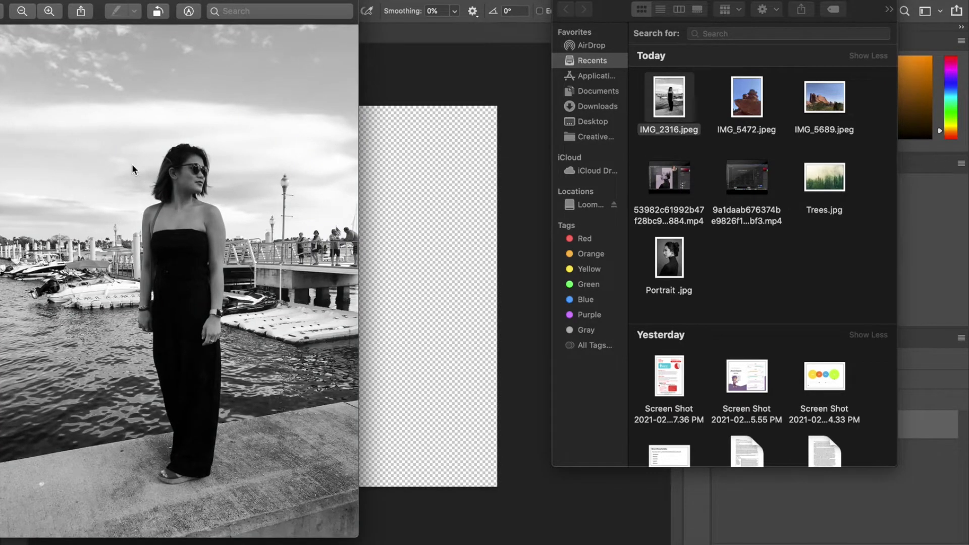
pyautogui.click(438, 169)
pyautogui.press('super+v')
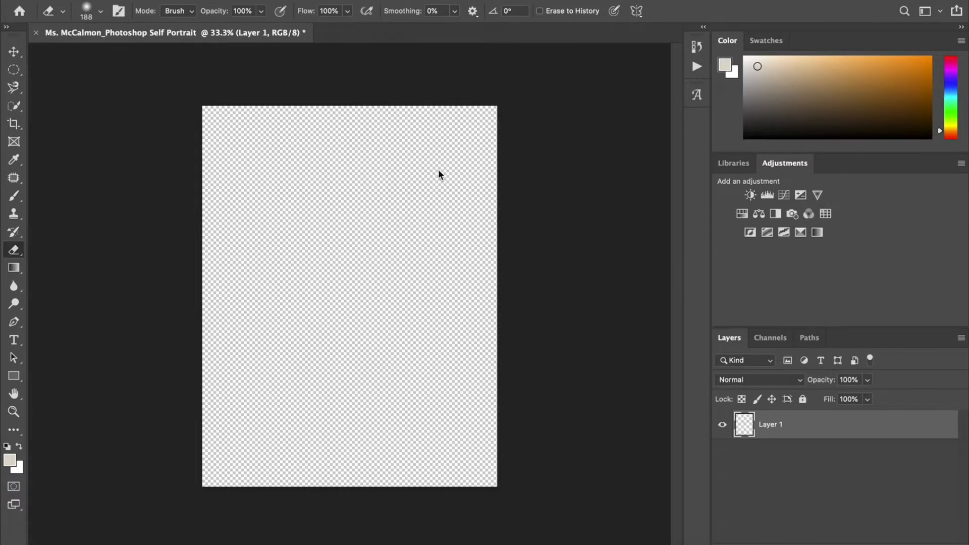
# Enlarge the pasted photo proportionally to about 145% and shift it so the woman stands near the middle of the page
pyautogui.click(14, 52)
pyautogui.moveTo(408, 254); pyautogui.dragTo(372, 225)
pyautogui.moveTo(516, 76); pyautogui.dragTo(602, 37)
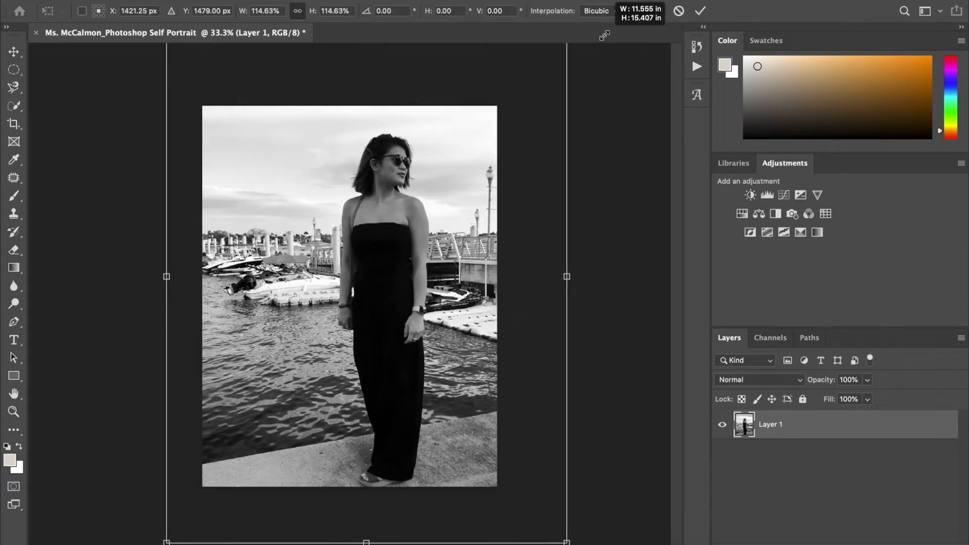
pyautogui.moveTo(465, 167); pyautogui.dragTo(398, 321)
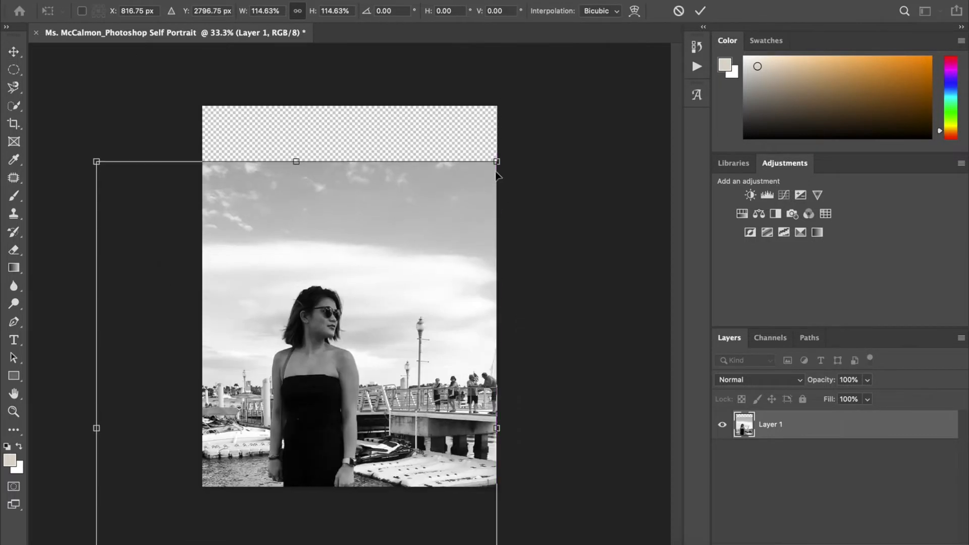
pyautogui.moveTo(496, 161); pyautogui.dragTo(609, 1)
pyautogui.moveTo(432, 185); pyautogui.dragTo(411, 224)
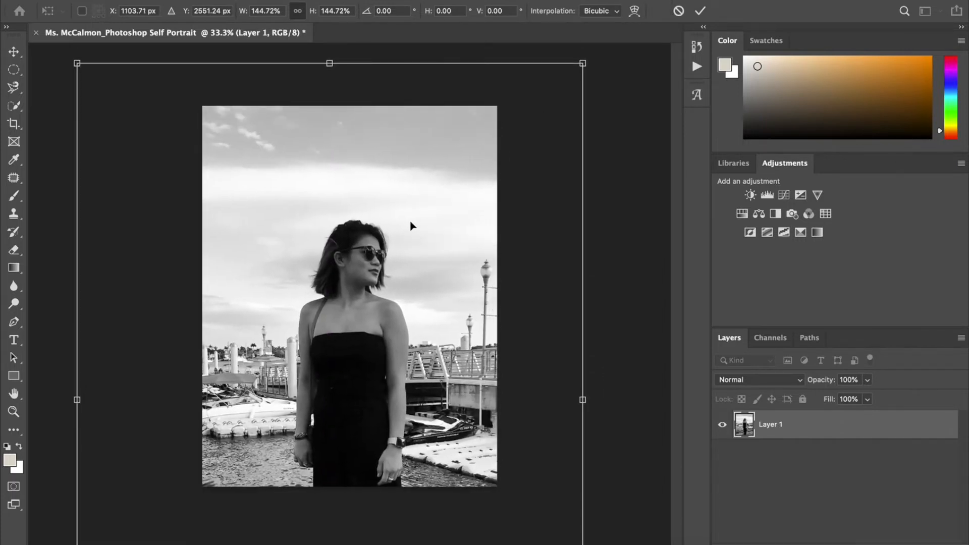
# Enlarge the photo further to about 221% and reposition it to frame the woman's head and upper body
pyautogui.moveTo(580, 64); pyautogui.dragTo(621, 2)
pyautogui.moveTo(418, 232); pyautogui.dragTo(399, 304)
pyautogui.moveTo(606, 74); pyautogui.dragTo(691, 1)
pyautogui.moveTo(404, 211); pyautogui.dragTo(361, 319)
pyautogui.moveTo(370, 268); pyautogui.dragTo(356, 306)
pyautogui.moveTo(595, 153); pyautogui.dragTo(768, 1)
pyautogui.moveTo(448, 244); pyautogui.dragTo(386, 287)
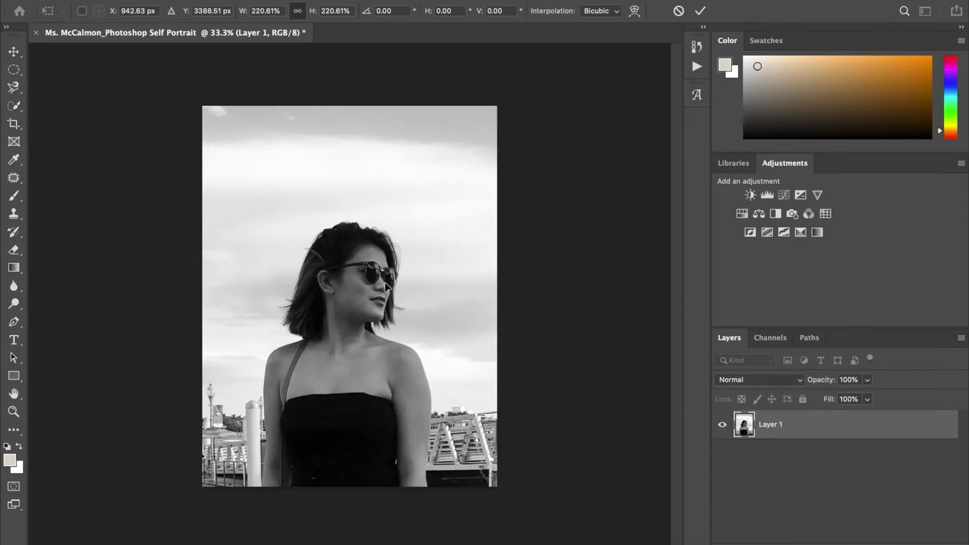
# Scale the photo up to about 241% from its corner and apply the transformation
pyautogui.hotkey('ctrl', '+')
pyautogui.hotkey('ctrl', '+')
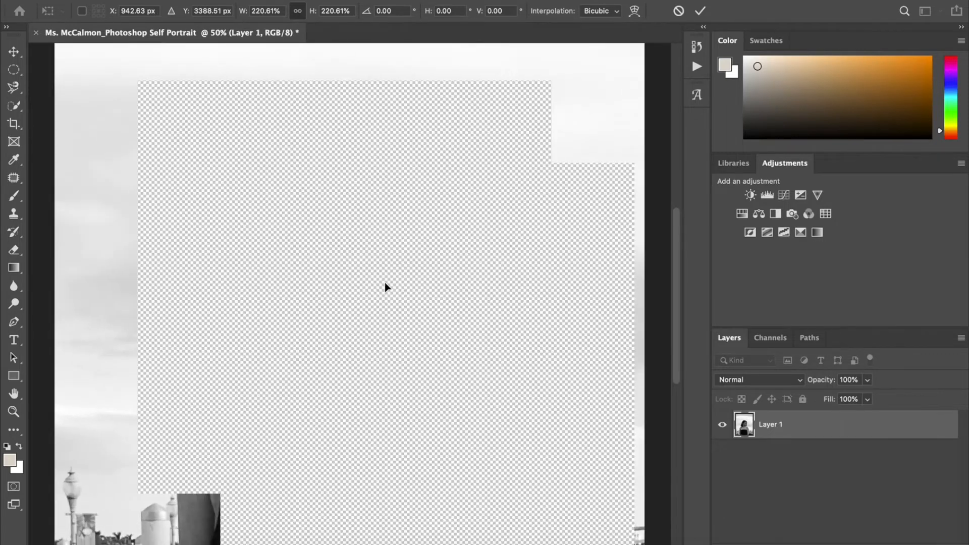
pyautogui.hotkey('ctrl', '-')
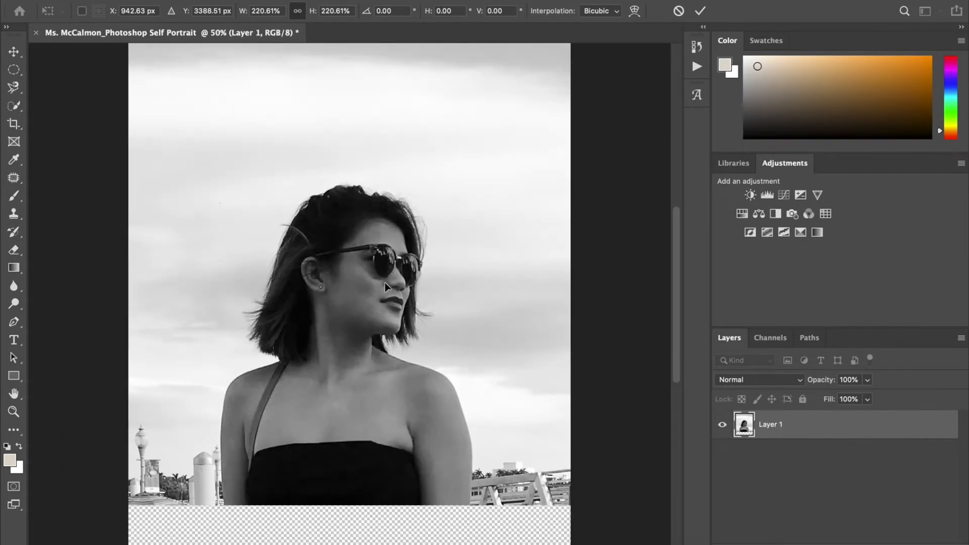
pyautogui.hotkey('ctrl', '-')
pyautogui.hotkey('ctrl', '-')
pyautogui.hotkey('ctrl', '-')
pyautogui.hotkey('ctrl', '-')
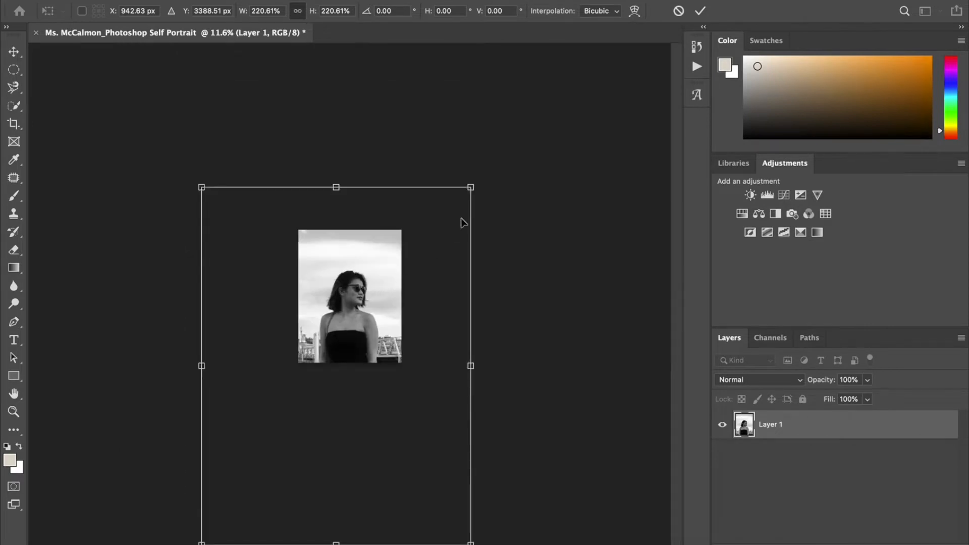
pyautogui.moveTo(471, 188); pyautogui.dragTo(501, 158)
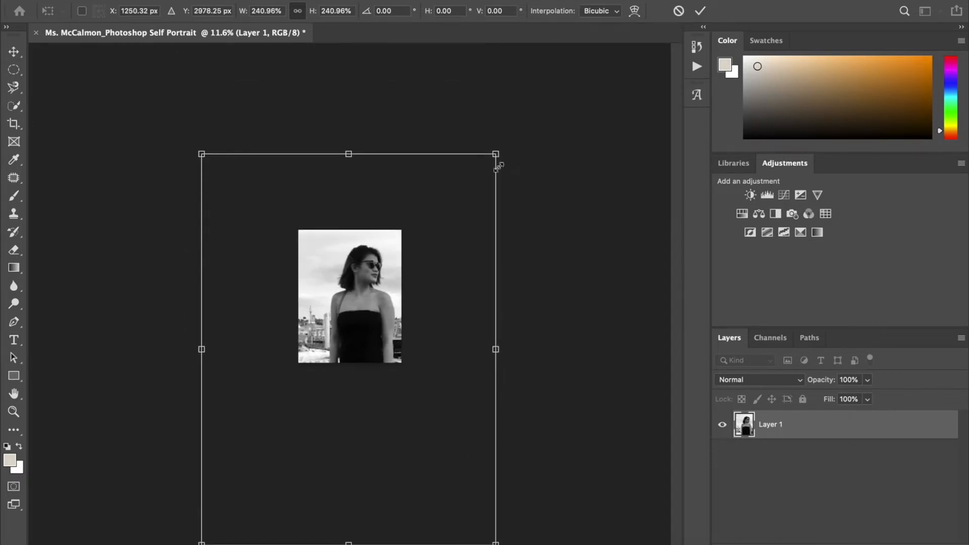
pyautogui.press('Return')
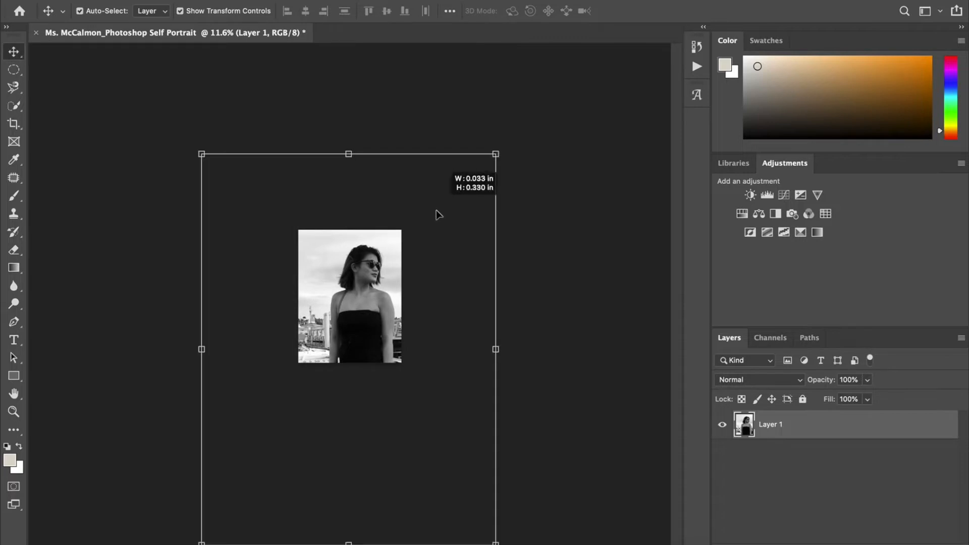
# Move the photo slightly down on the page and deselect its layer
pyautogui.moveTo(380, 195); pyautogui.dragTo(362, 212)
pyautogui.click(348, 279)
pyautogui.moveTo(348, 278)
pyautogui.mouseDown()
pyautogui.moveTo(348, 311)
pyautogui.moveTo(366, 273)
pyautogui.mouseUp()
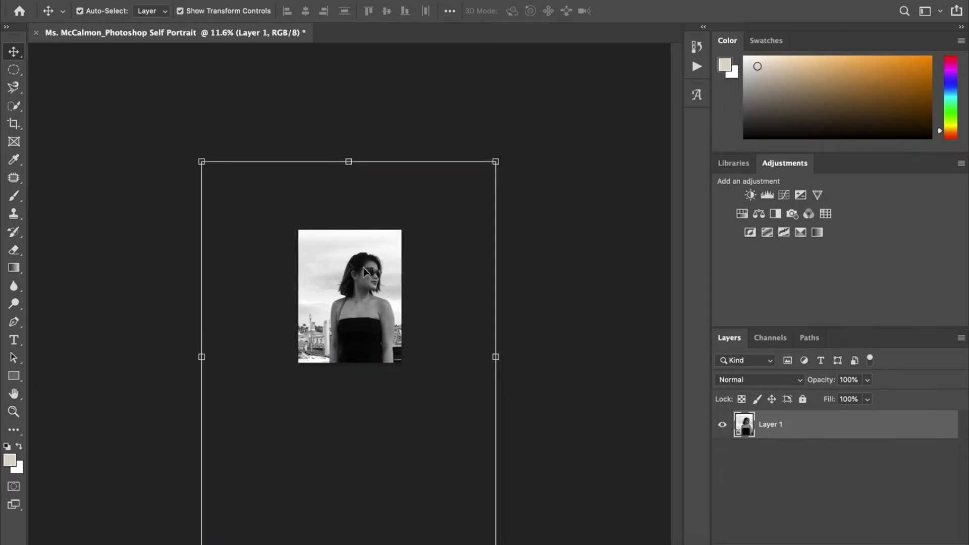
pyautogui.click(589, 270)
# Start a Pen tool path at the page's lower edge and trace the outer edge of the left arm up to the shoulder
pyautogui.hotkey('ctrl', '+')
pyautogui.hotkey('ctrl', '+')
pyautogui.hotkey('ctrl', '+')
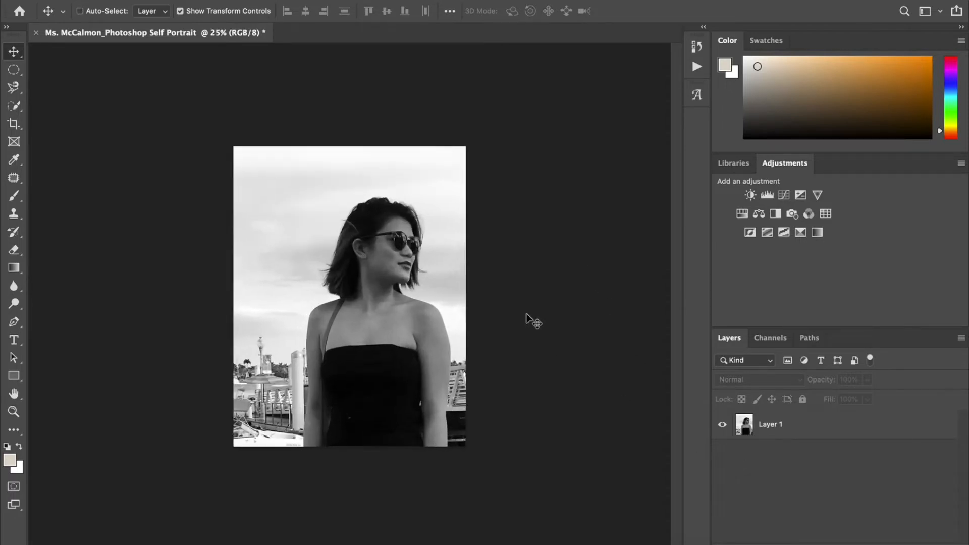
pyautogui.click(14, 322)
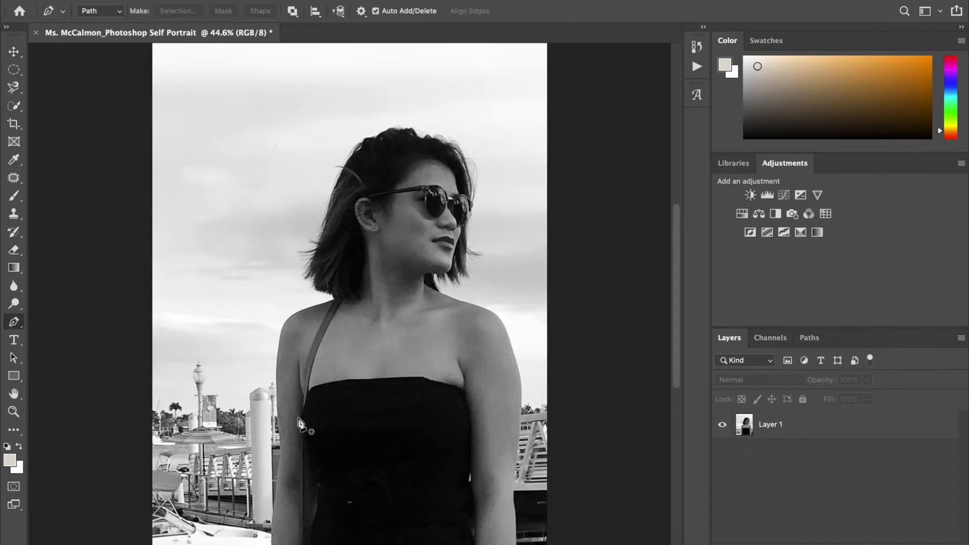
pyautogui.scroll(-1, 273, 538)
pyautogui.click(272, 542)
pyautogui.moveTo(272, 541)
pyautogui.mouseDown()
pyautogui.moveTo(275, 345)
pyautogui.moveTo(292, 309)
pyautogui.mouseUp()
pyautogui.click(299, 301)
pyautogui.click(306, 297)
pyautogui.click(317, 295)
pyautogui.click(324, 290)
# Continue the path with closely spaced anchor points along the top of the left shoulder toward the hair
pyautogui.hotkey('ctrl', '+')
pyautogui.hotkey('ctrl', '+')
pyautogui.hotkey('ctrl', '+')
pyautogui.hotkey('ctrl', '+')
pyautogui.click(50, 382)
pyautogui.click(60, 354)
pyautogui.click(76, 338)
pyautogui.click(156, 300)
pyautogui.click(200, 288)
pyautogui.click(233, 272)
pyautogui.click(83, 342)
pyautogui.click(82, 342)
pyautogui.click(60, 369)
pyautogui.click(164, 111)
pyautogui.click(50, 382)
pyautogui.click(71, 358)
pyautogui.click(163, 111)
pyautogui.click(85, 345)
pyautogui.click(97, 334)
pyautogui.click(112, 328)
pyautogui.click(130, 317)
pyautogui.click(150, 310)
pyautogui.click(168, 305)
# Trace the path around the notch between the left shoulder and hair and along the lower hair ends
pyautogui.click(277, 261)
pyautogui.click(273, 253)
pyautogui.click(271, 244)
pyautogui.click(266, 241)
pyautogui.click(264, 247)
pyautogui.click(262, 244)
pyautogui.click(258, 243)
pyautogui.click(256, 238)
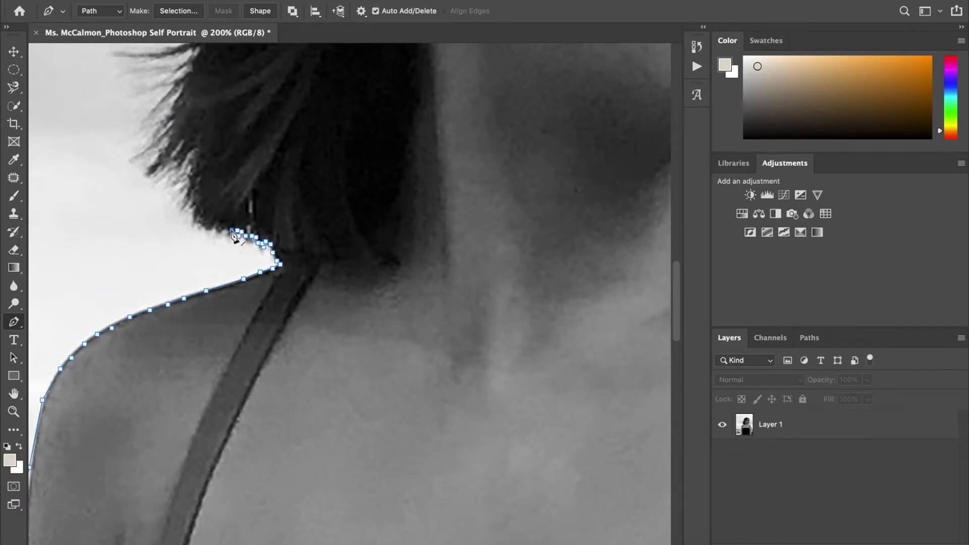
pyautogui.click(146, 177)
# Trace the path up the left side of the hair from its lower tips to the crown
pyautogui.scroll(10, 135, 158)
pyautogui.click(157, 360)
pyautogui.click(180, 294)
pyautogui.click(204, 238)
pyautogui.click(219, 205)
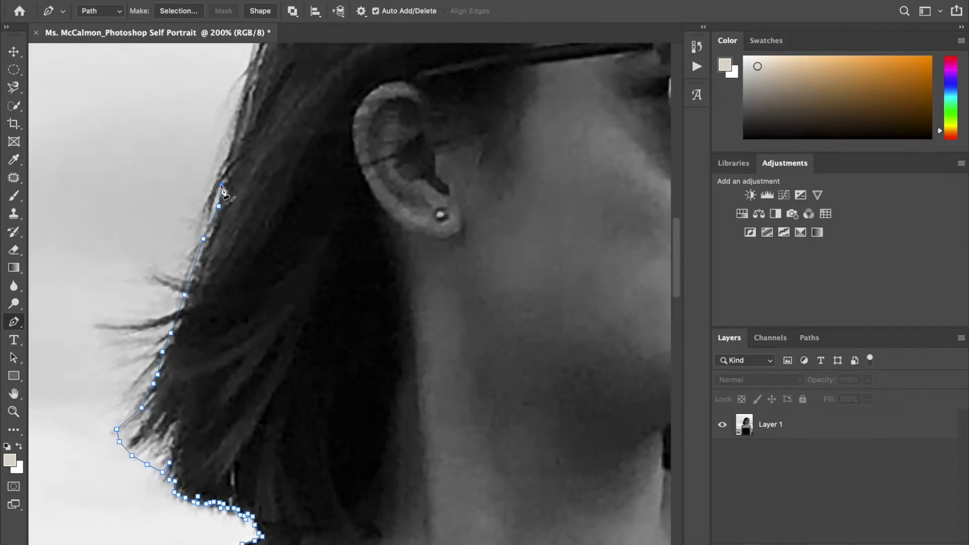
pyautogui.scroll(10, 221, 191)
pyautogui.click(197, 391)
pyautogui.click(298, 159)
pyautogui.click(324, 133)
pyautogui.click(355, 89)
pyautogui.click(394, 81)
# Trace the path across the top of the head to the hair above the forehead
pyautogui.moveTo(412, 78); pyautogui.dragTo(144, 179)
pyautogui.click(155, 164)
pyautogui.click(209, 140)
pyautogui.click(284, 140)
pyautogui.click(306, 138)
pyautogui.click(320, 162)
pyautogui.click(331, 175)
pyautogui.click(355, 184)
pyautogui.click(370, 168)
pyautogui.click(385, 179)
pyautogui.click(416, 185)
pyautogui.click(440, 202)
pyautogui.click(474, 211)
pyautogui.click(508, 265)
# Trace the path down the right side of the hair and past the sunglasses
pyautogui.moveTo(509, 265); pyautogui.dragTo(389, 62)
pyautogui.click(425, 141)
pyautogui.click(443, 254)
pyautogui.click(450, 304)
pyautogui.click(428, 371)
pyautogui.click(432, 448)
# Outline the flicked strand and loose hair tips on the right side, ending beside the neck
pyautogui.moveTo(431, 452); pyautogui.dragTo(404, 100)
pyautogui.click(402, 115)
pyautogui.click(469, 140)
pyautogui.click(399, 138)
pyautogui.click(421, 253)
pyautogui.click(376, 286)
pyautogui.click(350, 294)
pyautogui.click(308, 264)
pyautogui.click(302, 289)
pyautogui.click(294, 254)
pyautogui.click(279, 280)
pyautogui.click(262, 238)
pyautogui.click(271, 306)
# Continue the path from the neck along the upper slope of the right shoulder
pyautogui.click(338, 345)
pyautogui.click(371, 358)
pyautogui.click(429, 370)
pyautogui.click(436, 375)
pyautogui.click(470, 388)
# Trace the path around the curve of the right shoulder and onto the upper arm
pyautogui.moveTo(474, 394); pyautogui.dragTo(194, 96)
pyautogui.click(234, 113)
pyautogui.click(257, 129)
pyautogui.click(283, 161)
pyautogui.click(309, 221)
pyautogui.click(338, 312)
pyautogui.click(343, 332)
pyautogui.click(355, 373)
pyautogui.click(362, 405)
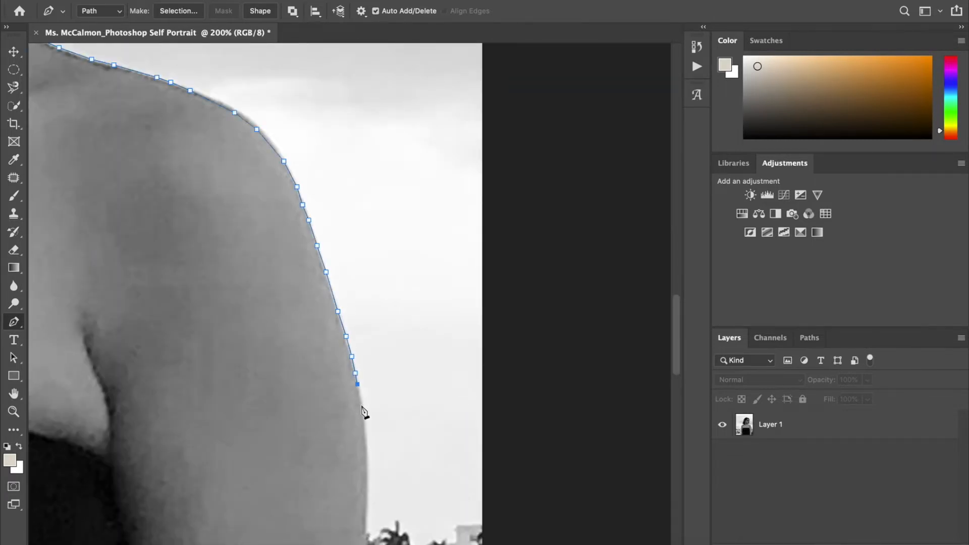
# Continue the path down the outer edge of the right arm past the elbow
pyautogui.moveTo(363, 407); pyautogui.dragTo(353, 80)
pyautogui.click(357, 115)
pyautogui.click(357, 149)
pyautogui.click(354, 246)
pyautogui.click(349, 328)
pyautogui.moveTo(349, 353); pyautogui.dragTo(340, 161)
pyautogui.click(338, 159)
pyautogui.click(335, 189)
pyautogui.click(330, 223)
pyautogui.click(323, 265)
pyautogui.click(318, 307)
pyautogui.click(313, 349)
pyautogui.click(313, 370)
# Trace the remaining outer edge of the right forearm down to the bottom of the page
pyautogui.moveTo(313, 402); pyautogui.dragTo(303, 197)
pyautogui.click(303, 190)
pyautogui.click(302, 236)
pyautogui.click(308, 256)
pyautogui.click(310, 284)
pyautogui.click(314, 329)
pyautogui.click(315, 388)
pyautogui.click(316, 447)
# Run the path along the page's bottom edge and close it at the first anchor point by the left arm
pyautogui.hscroll(-20, 316, 456)
pyautogui.hscroll(10, 316, 456)
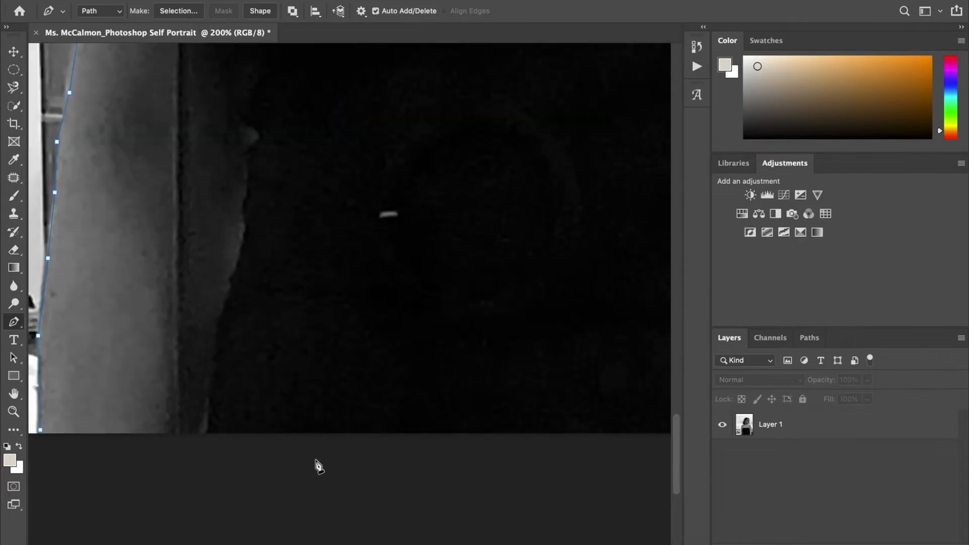
pyautogui.hscroll(-2, 316, 457)
pyautogui.click(117, 421)
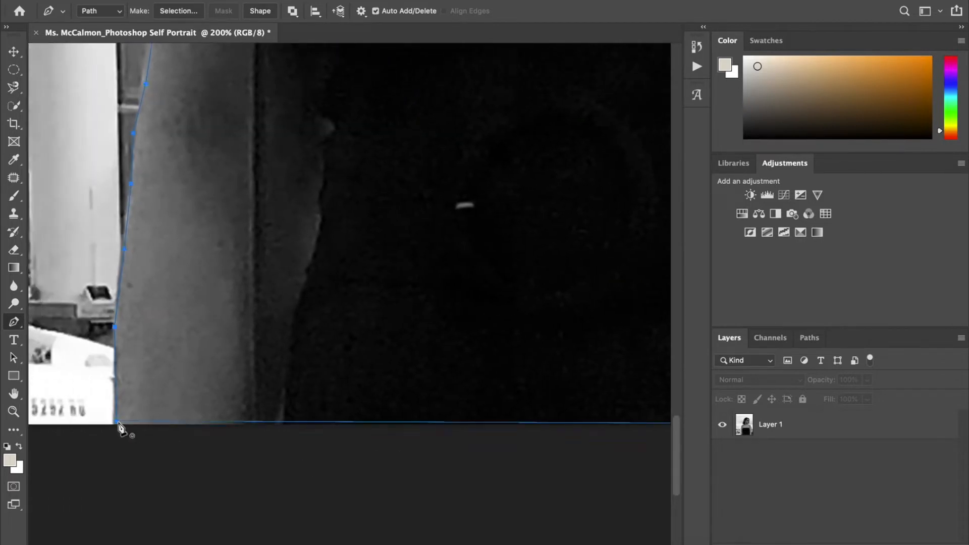
# Convert the closed path into a new selection with a 0-pixel feather and use it to mask Layer 1
pyautogui.hotkey('ctrl', '0')
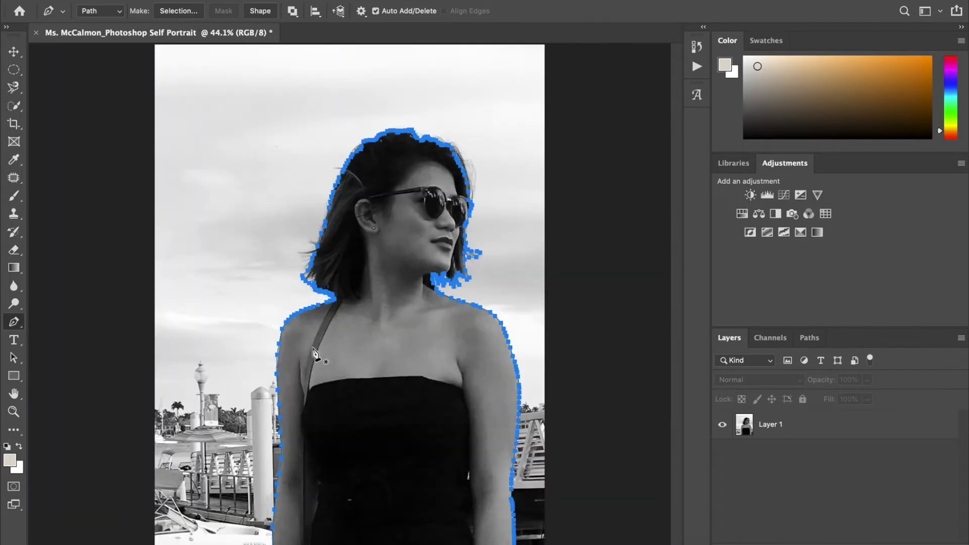
pyautogui.rightClick(313, 348)
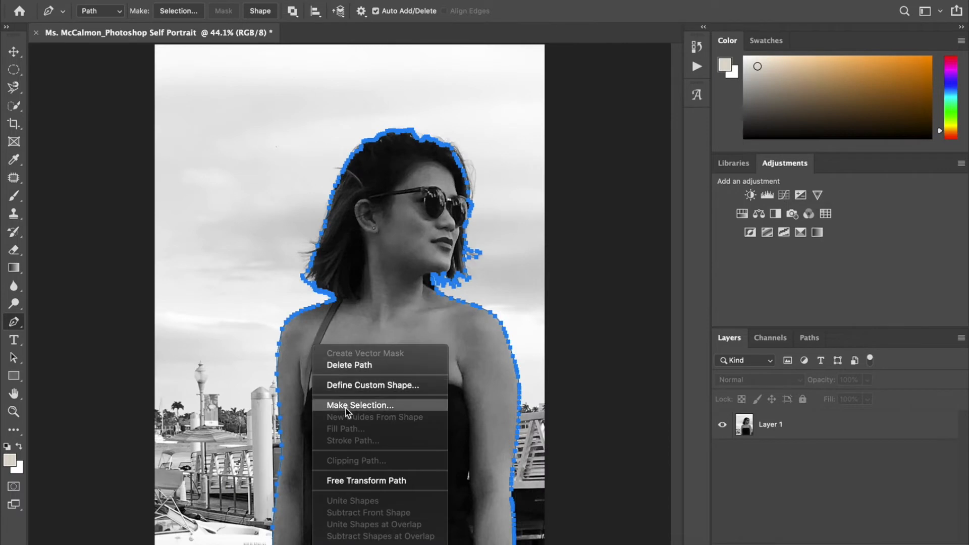
pyautogui.click(323, 405)
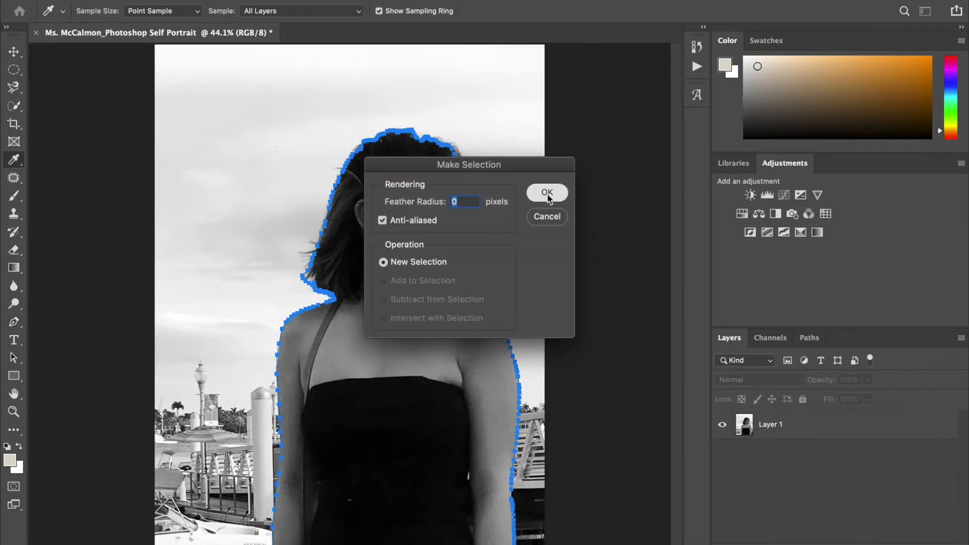
pyautogui.click(547, 193)
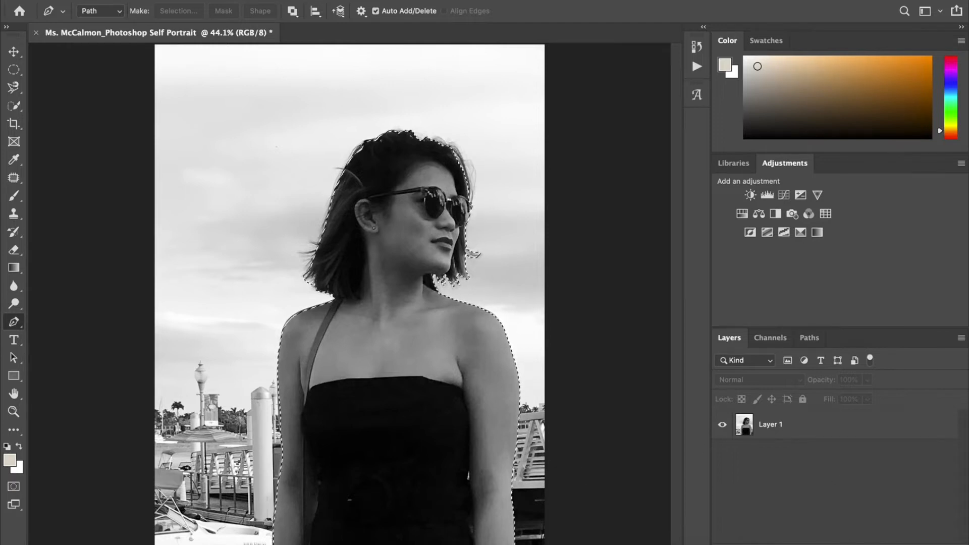
pyautogui.click(792, 429)
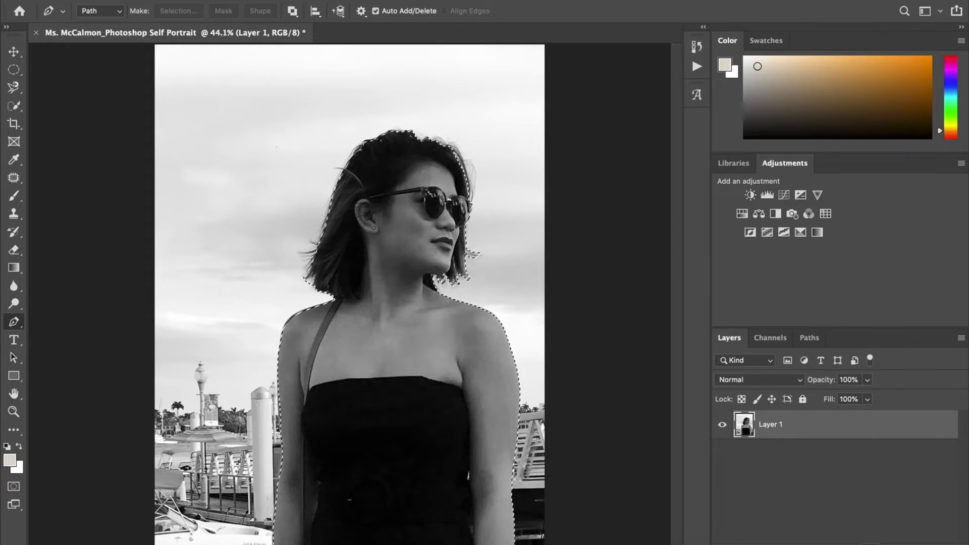
pyautogui.click(824, 544)
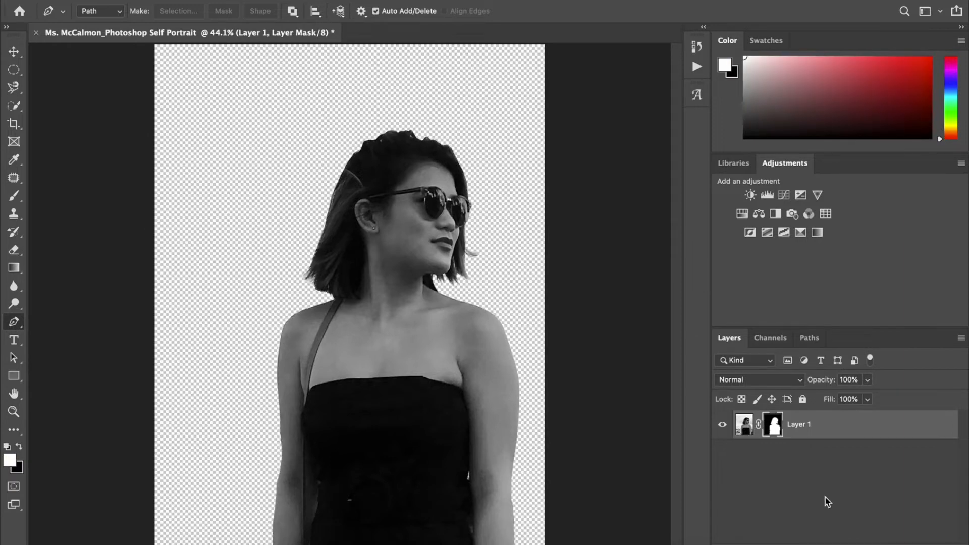
# Add a solid white (ffffff) colour fill layer and place it below Layer 1
pyautogui.click(840, 544)
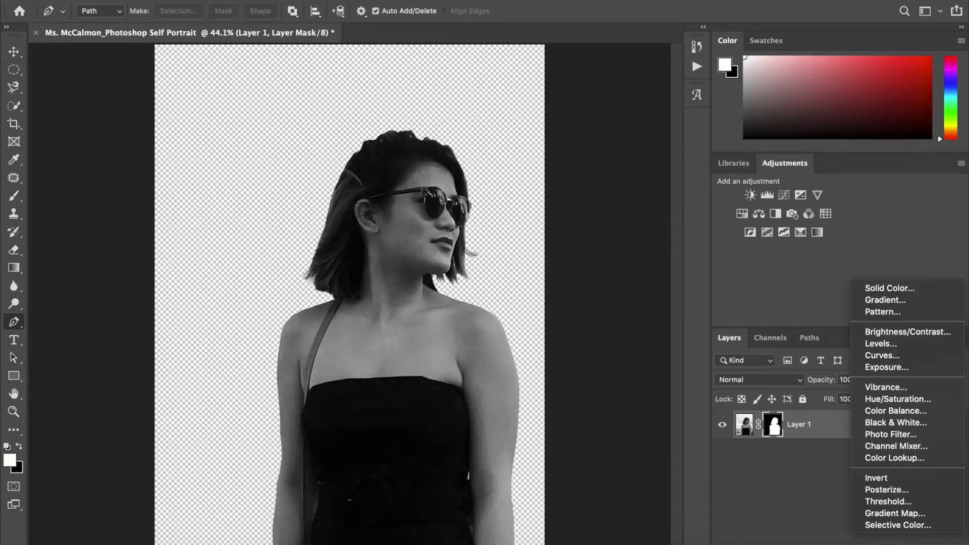
pyautogui.click(889, 283)
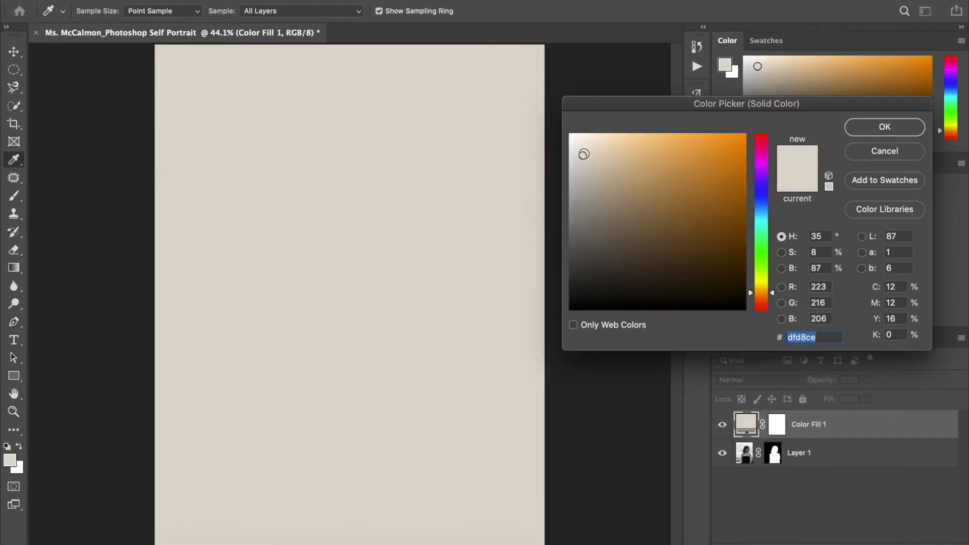
pyautogui.write('ffffff')
pyautogui.click(884, 127)
pyautogui.press('p')
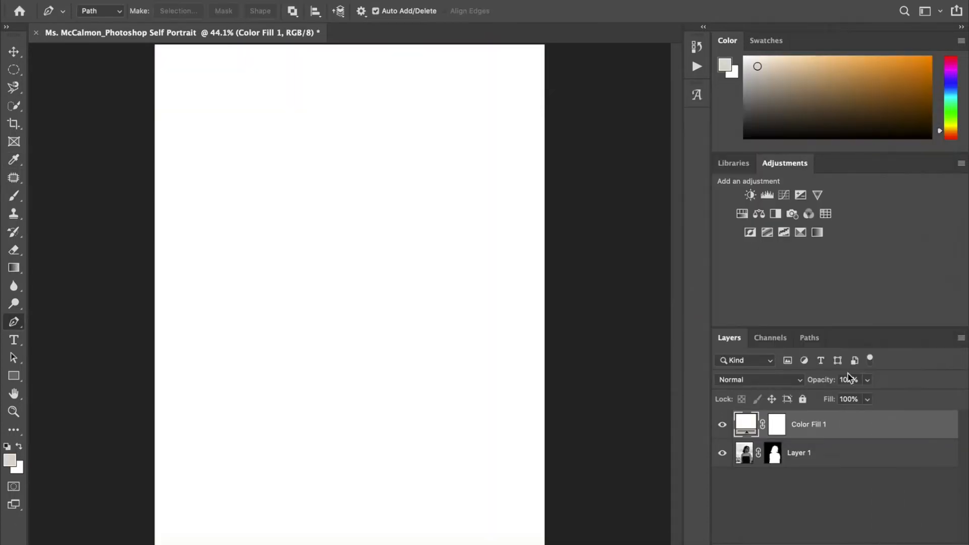
pyautogui.moveTo(820, 433); pyautogui.dragTo(823, 478)
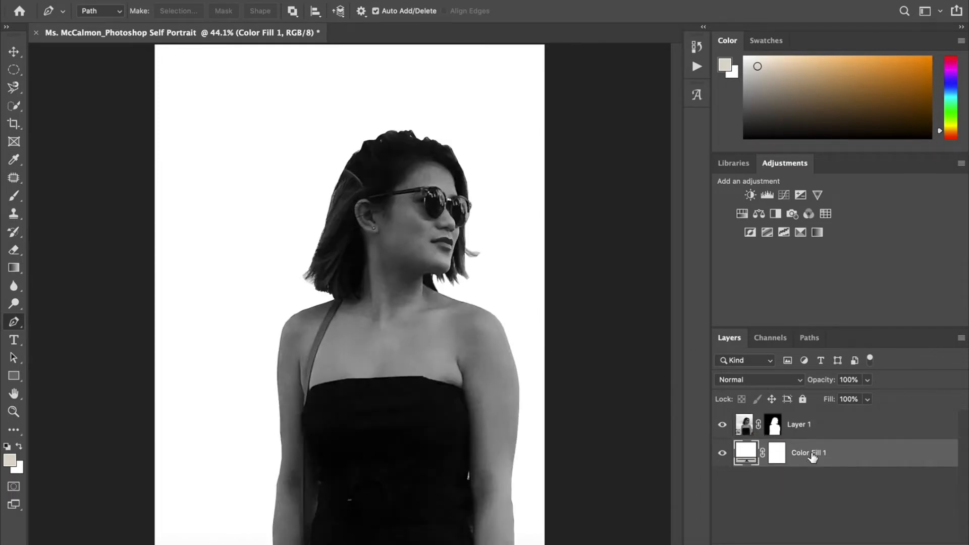
# Rename the colour fill layer as Background and the masked photo layer as Portrait
pyautogui.doubleClick(807, 454)
pyautogui.write('Background')
pyautogui.press('Return')
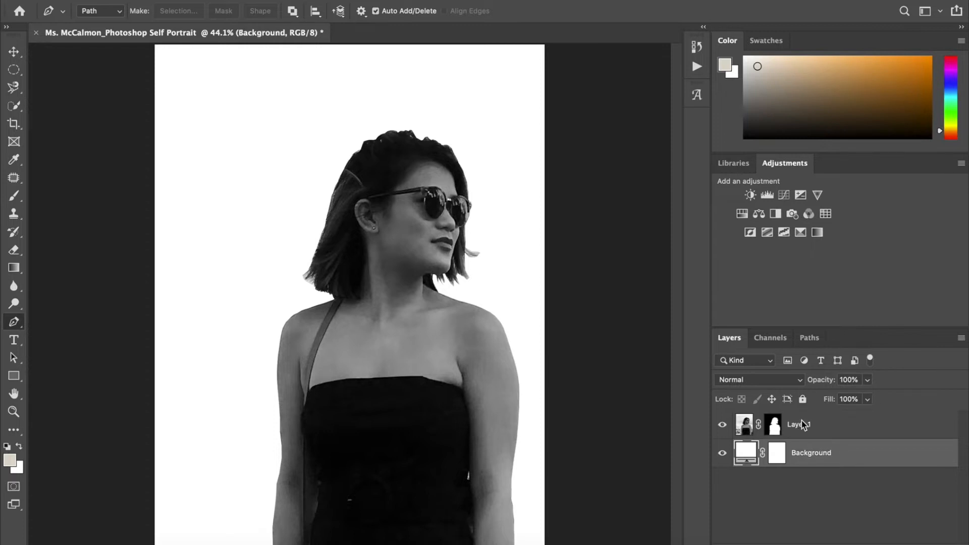
pyautogui.doubleClick(800, 427)
pyautogui.write('Portrait')
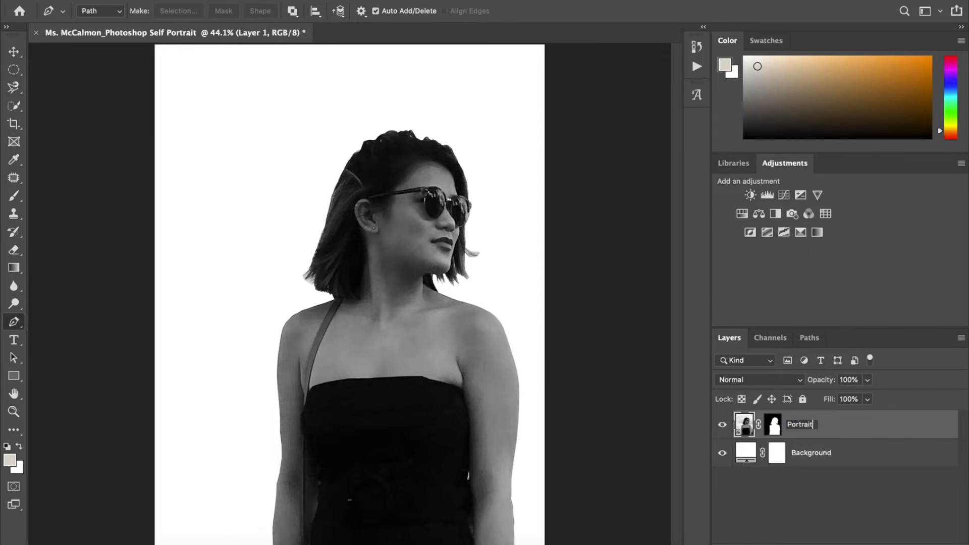
pyautogui.press('Return')
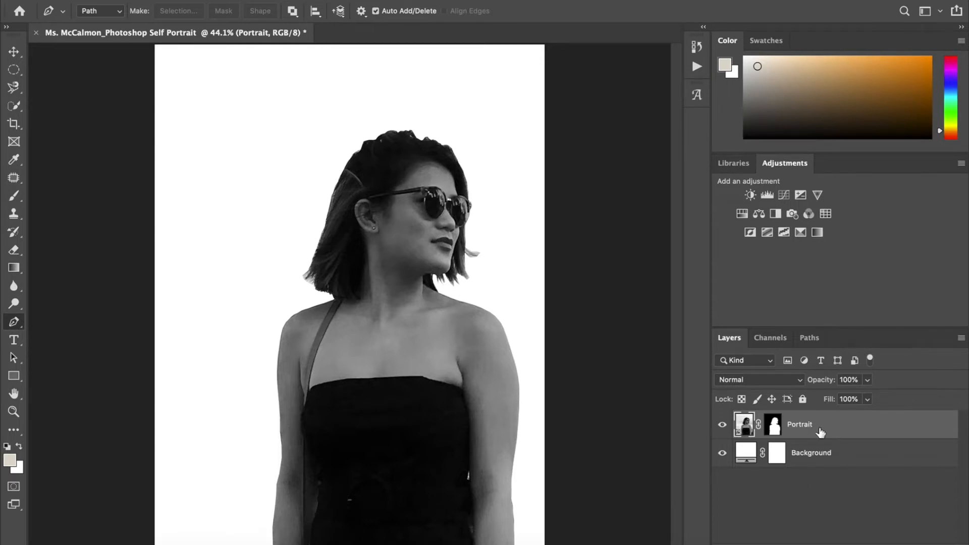
# Bring the rock photo IMG_5472.jpeg in as a new layer above Portrait and set its blend mode to Screen
pyautogui.click(174, 543)
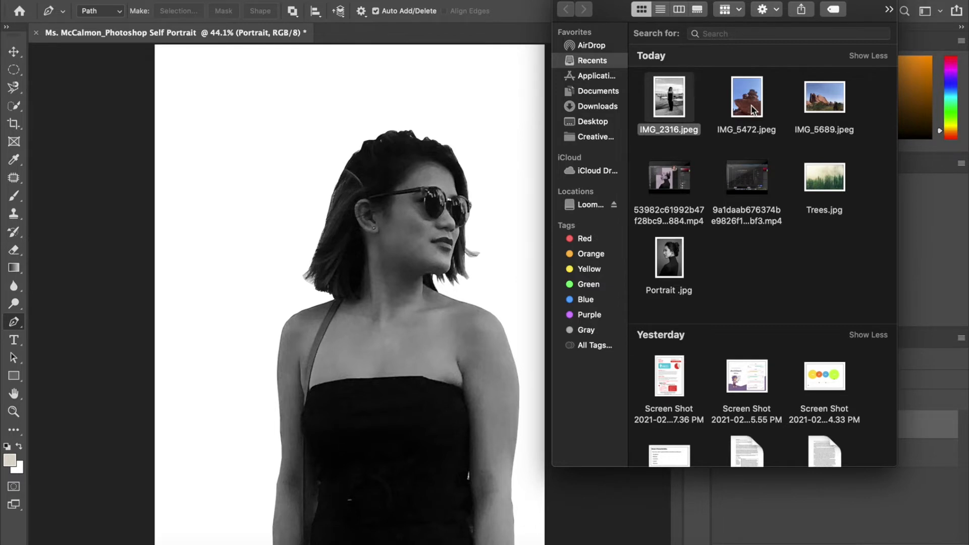
pyautogui.doubleClick(747, 99)
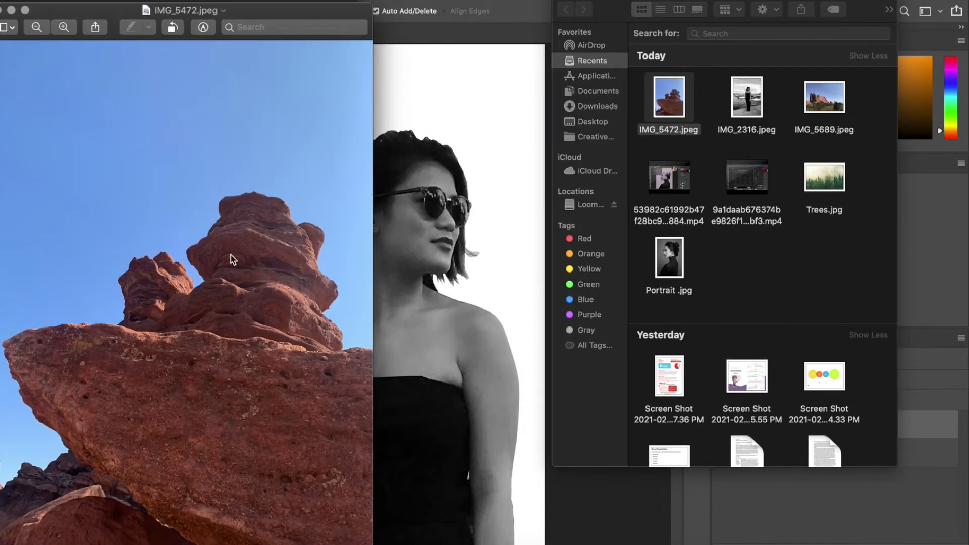
pyautogui.click(479, 146)
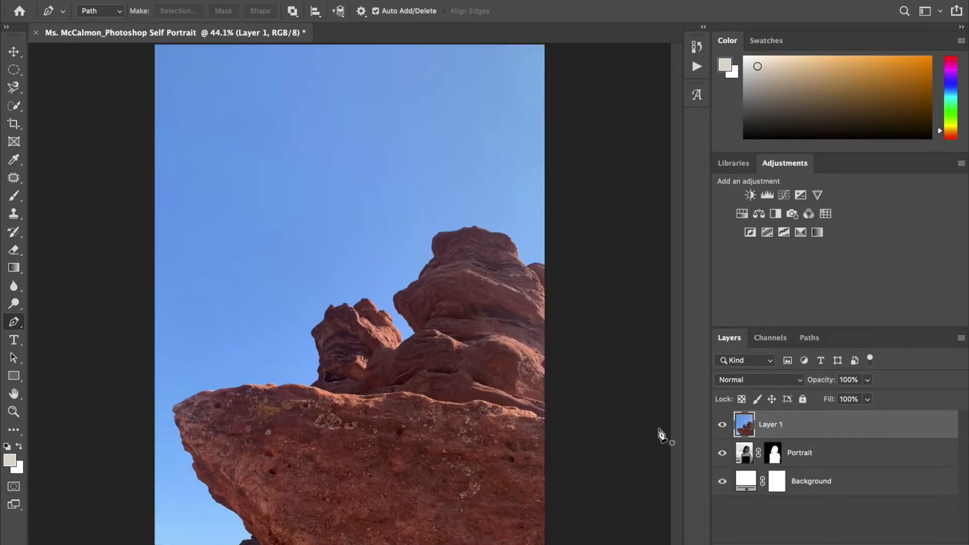
pyautogui.click(734, 383)
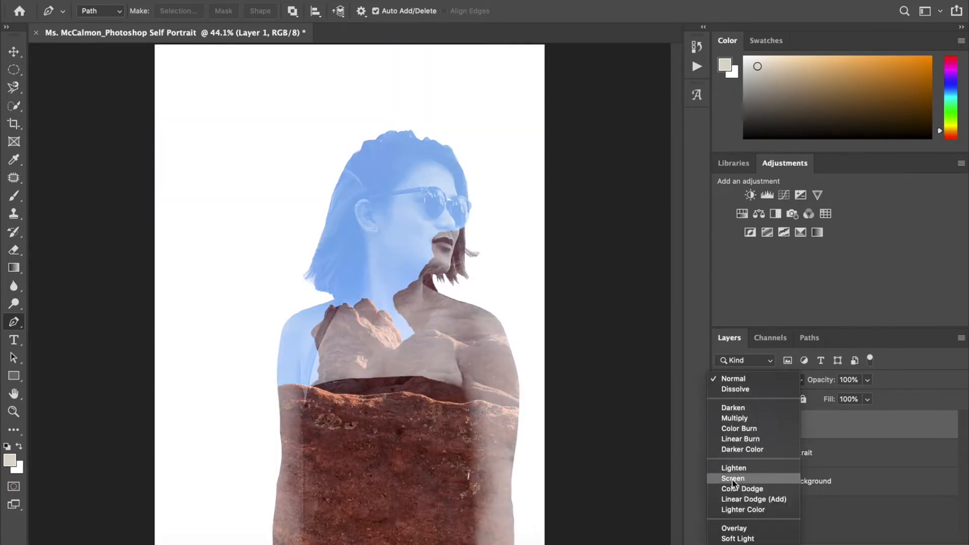
pyautogui.click(732, 479)
# Scale the rock photo to about 85% and position it over the woman so it spans the full page width
pyautogui.press('v')
pyautogui.moveTo(406, 347); pyautogui.dragTo(329, 308)
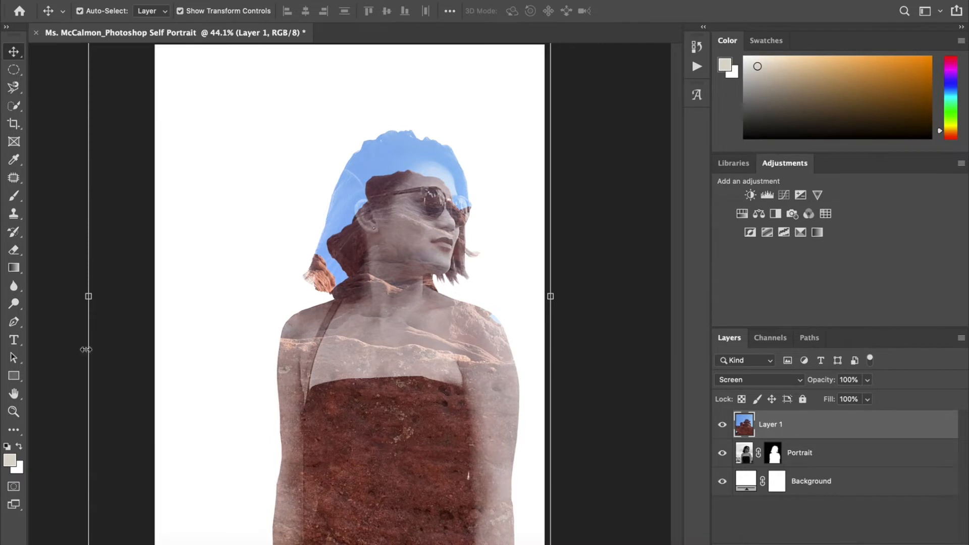
pyautogui.press('super+minus')
pyautogui.moveTo(150, 63); pyautogui.dragTo(215, 148)
pyautogui.moveTo(372, 281); pyautogui.dragTo(368, 240)
pyautogui.moveTo(498, 105); pyautogui.dragTo(477, 128)
pyautogui.moveTo(426, 222); pyautogui.dragTo(418, 188)
pyautogui.moveTo(473, 456); pyautogui.dragTo(500, 489)
pyautogui.moveTo(426, 371)
pyautogui.mouseDown()
pyautogui.moveTo(465, 372)
pyautogui.moveTo(465, 357)
pyautogui.moveTo(452, 352)
pyautogui.moveTo(459, 364)
pyautogui.moveTo(444, 366)
pyautogui.mouseUp()
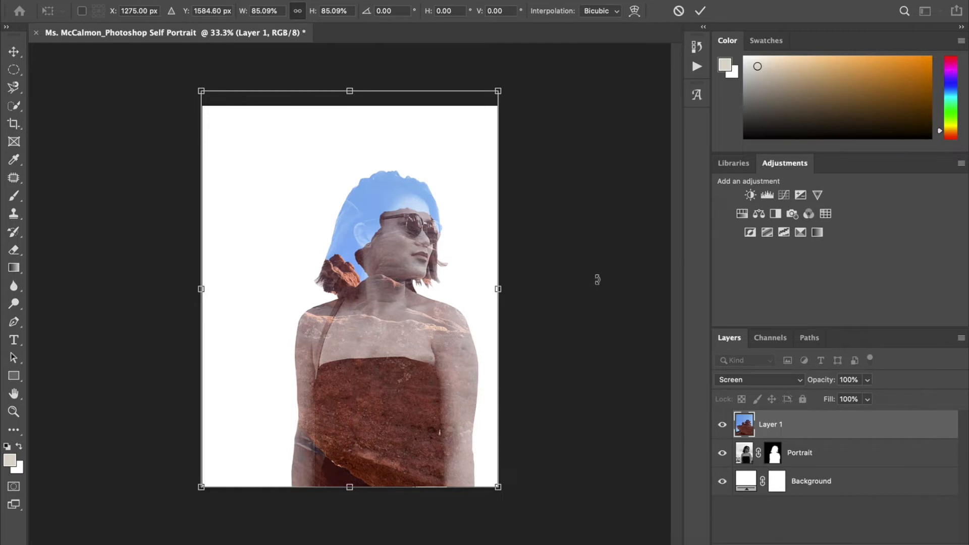
pyautogui.click(666, 389)
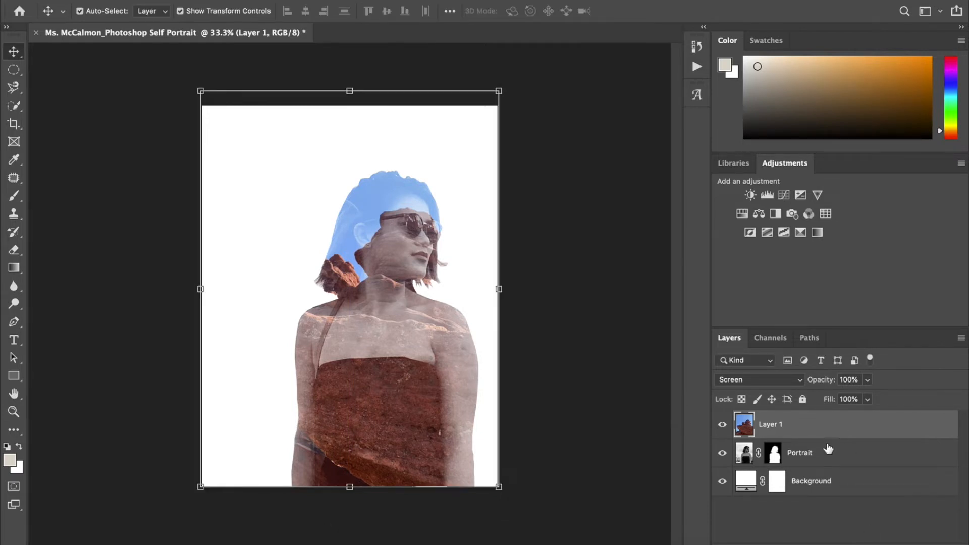
# Rename the rock photo layer as Rocks
pyautogui.doubleClick(776, 424)
pyautogui.write('Rocks')
pyautogui.press('Return')
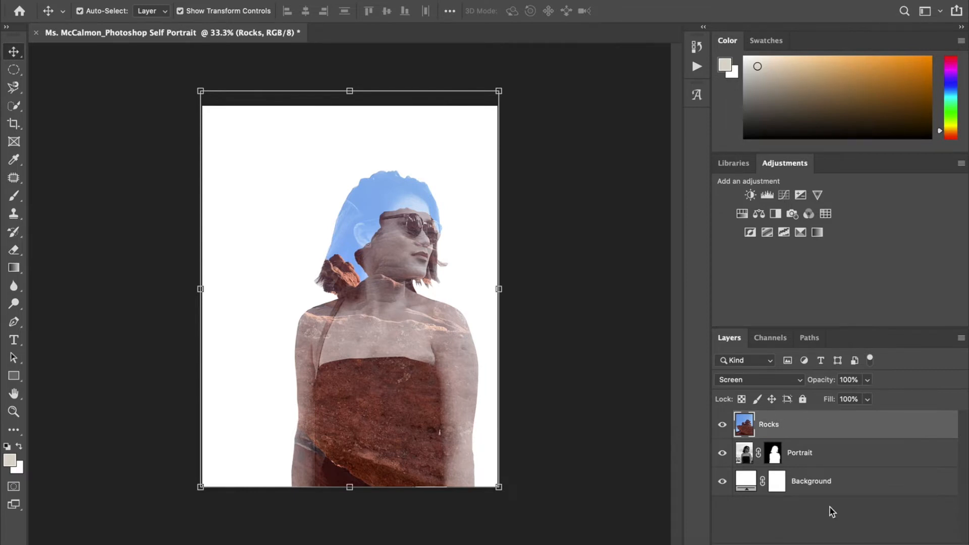
# Add a Black & White adjustment layer above Rocks and clip it to that layer
pyautogui.click(841, 544)
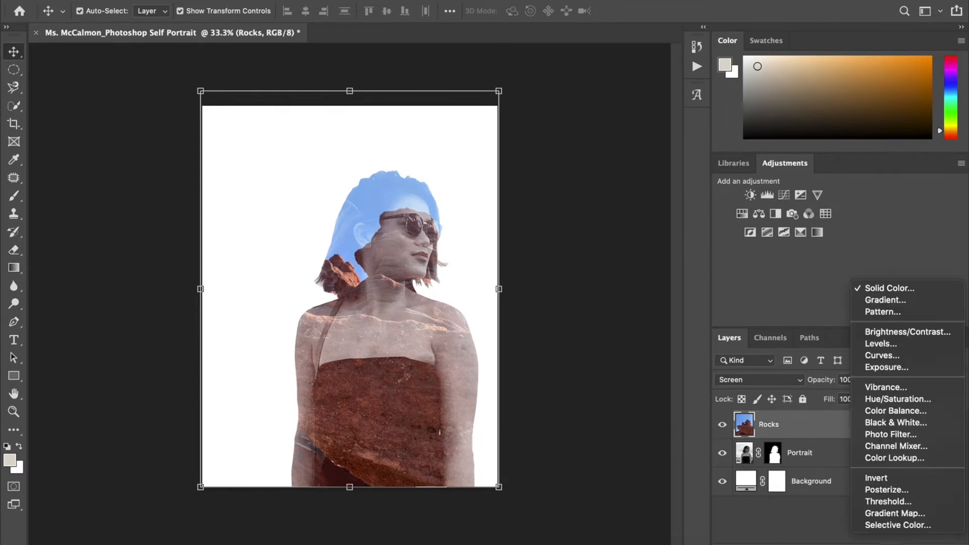
pyautogui.click(897, 424)
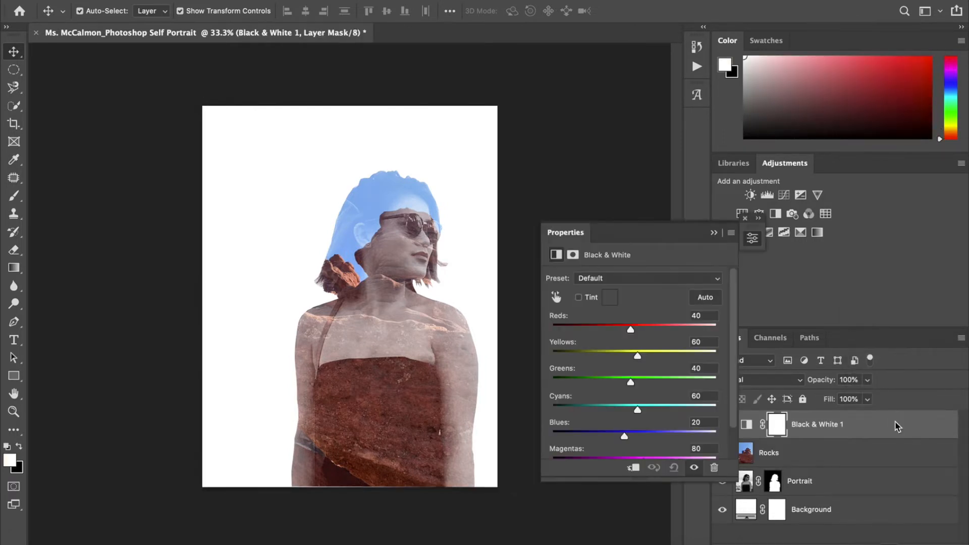
pyautogui.rightClick(854, 430)
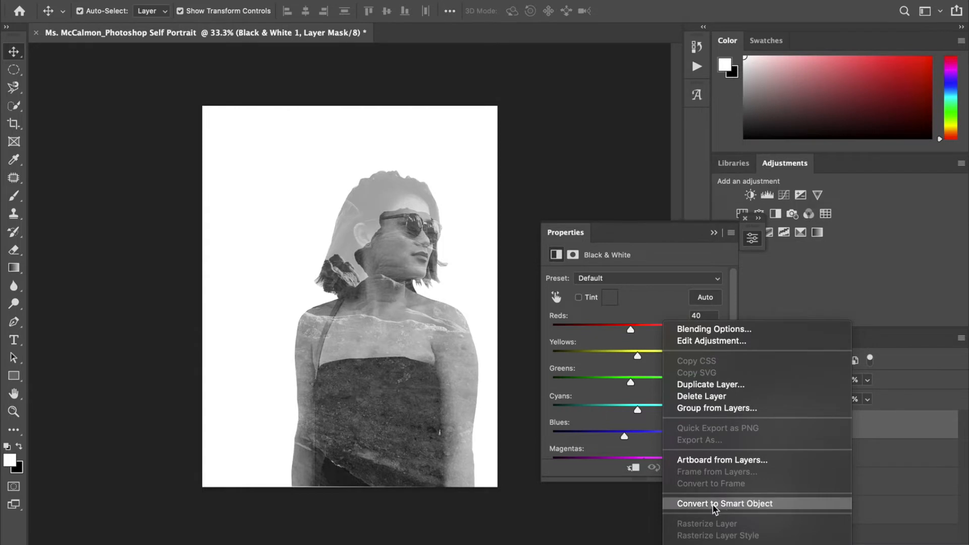
pyautogui.scroll(-4, 727, 504)
pyautogui.click(728, 438)
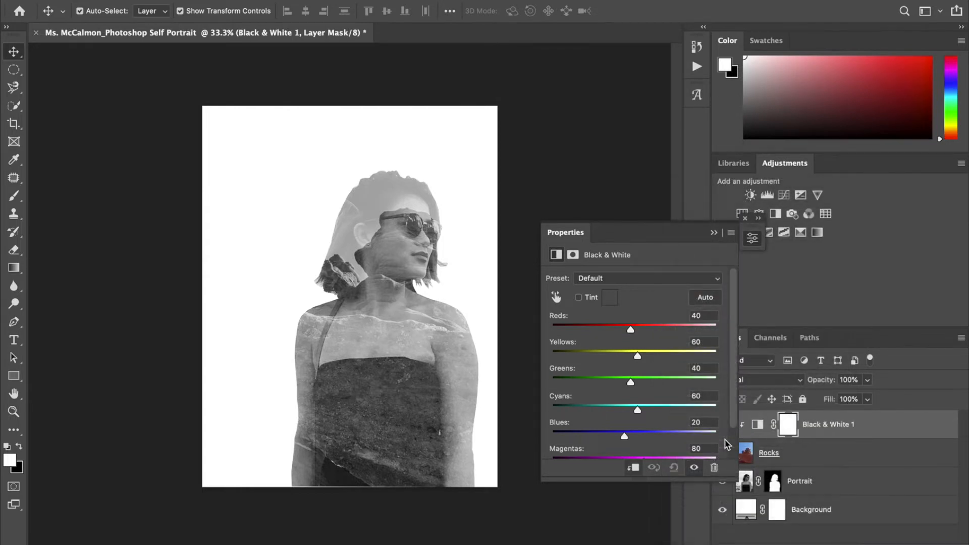
# Try the High Contrast Blue Filter and High Contrast Red Filter presets, a changed Reds value and the Auto mix on the Black & White adjustment
pyautogui.click(642, 279)
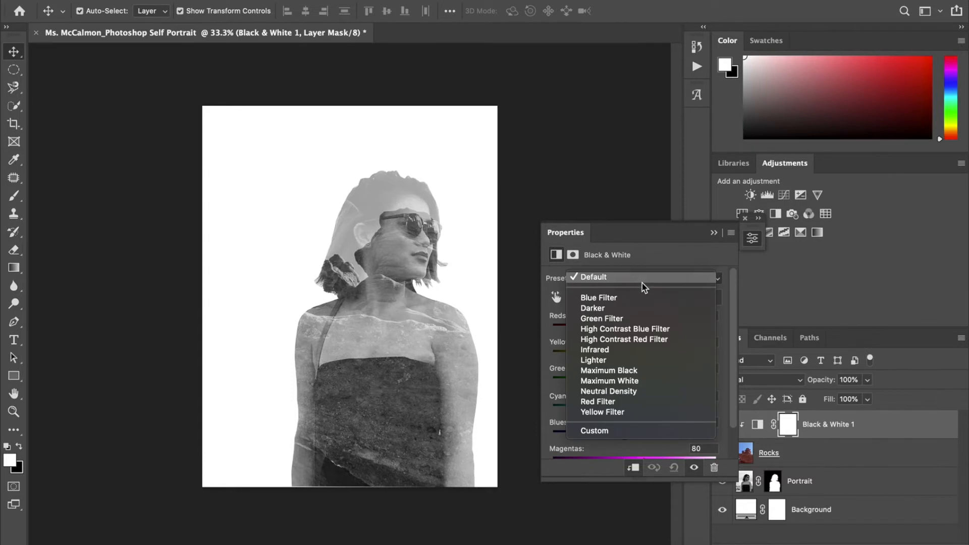
pyautogui.click(625, 329)
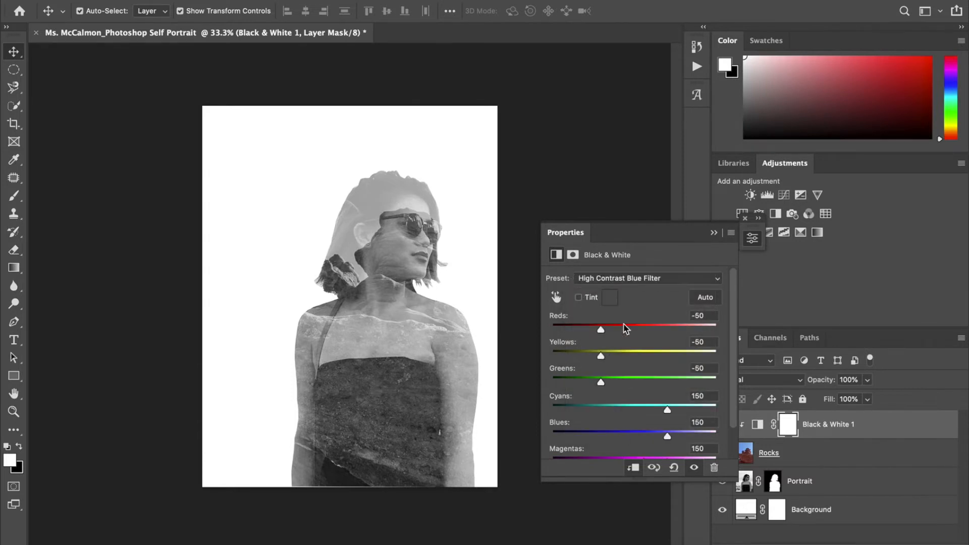
pyautogui.click(624, 281)
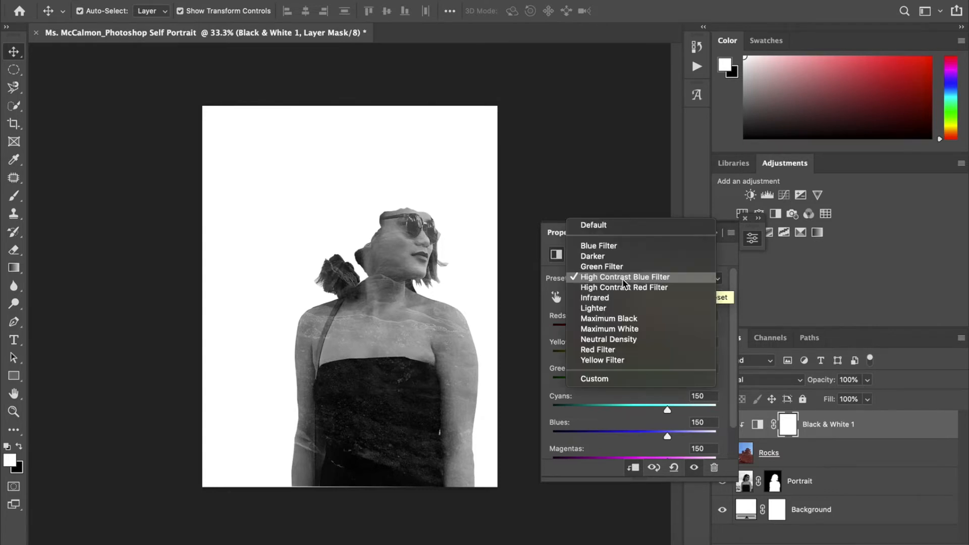
pyautogui.click(626, 286)
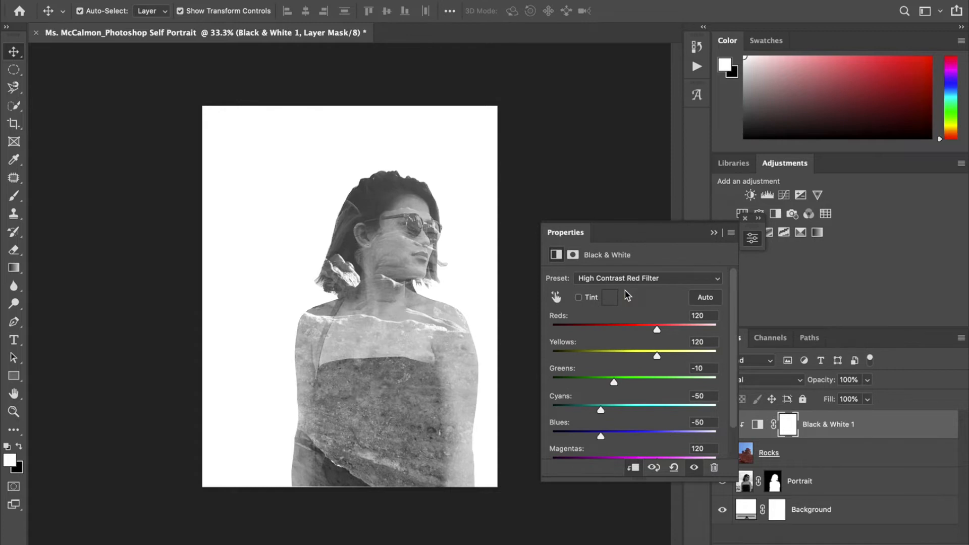
pyautogui.click(627, 281)
pyautogui.click(637, 266)
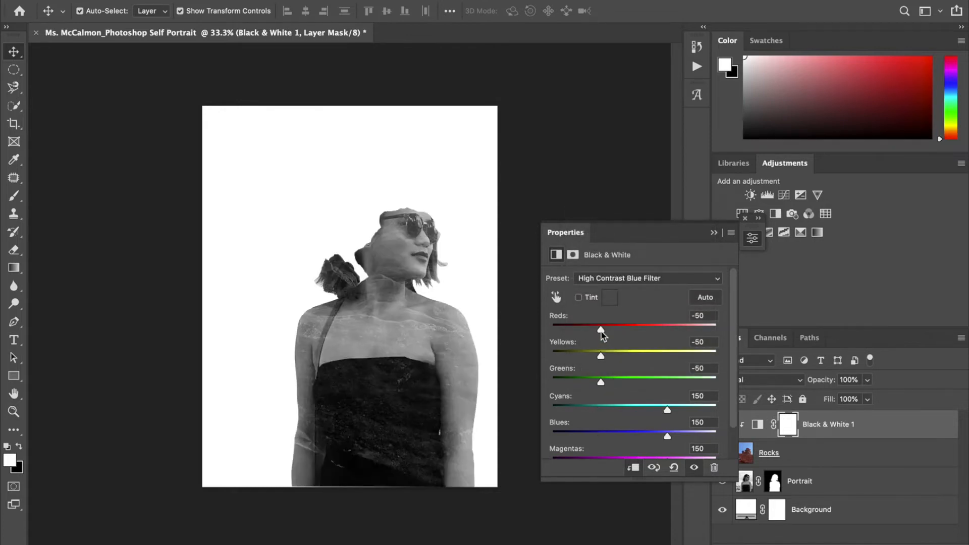
pyautogui.moveTo(601, 331)
pyautogui.mouseDown()
pyautogui.moveTo(570, 334)
pyautogui.moveTo(637, 337)
pyautogui.moveTo(597, 340)
pyautogui.mouseUp()
pyautogui.click(702, 297)
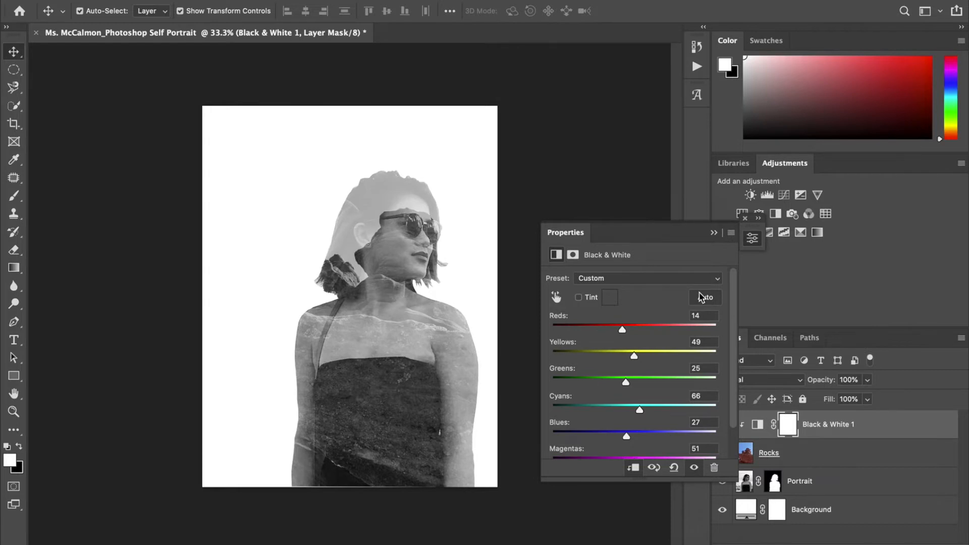
# Set the Black & White adjustment to the High Contrast Blue Filter preset and collapse its properties
pyautogui.click(652, 278)
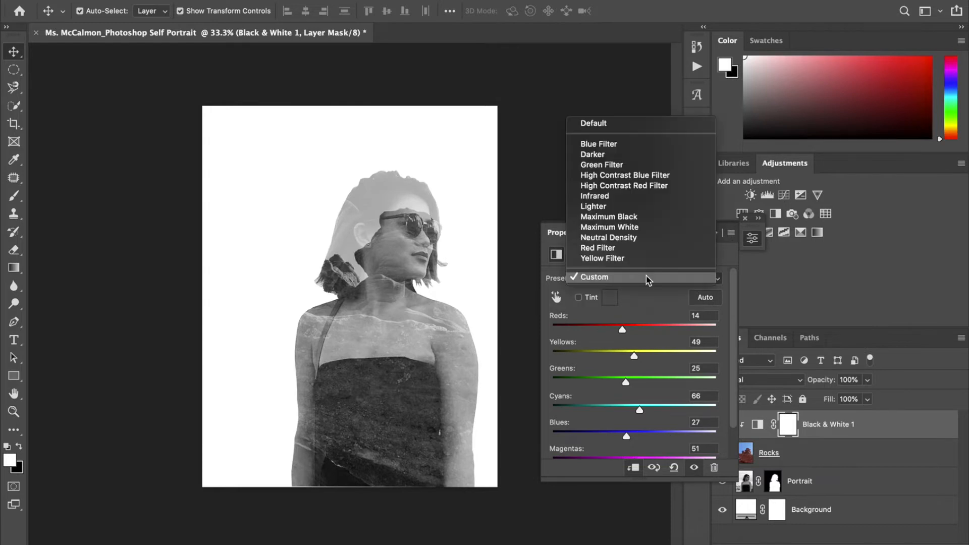
pyautogui.click(633, 175)
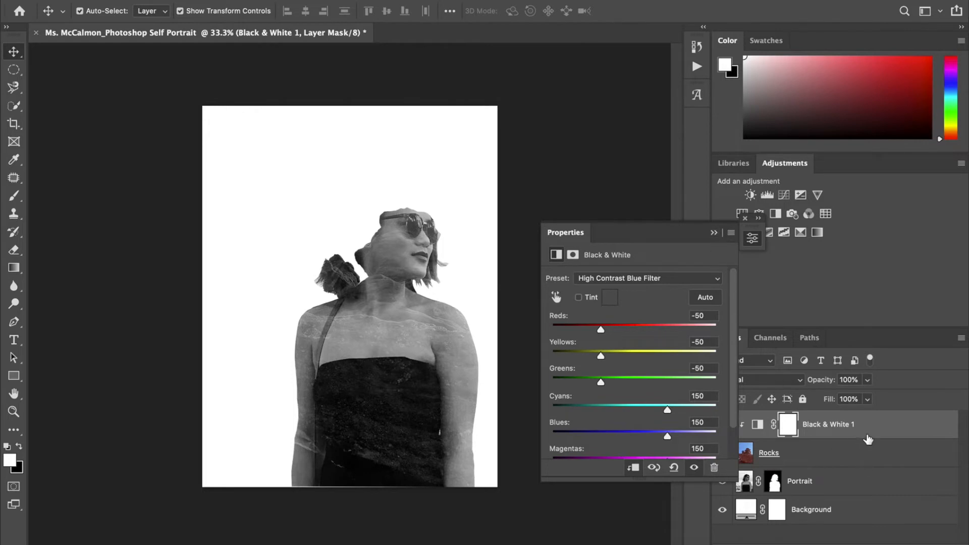
pyautogui.click(906, 435)
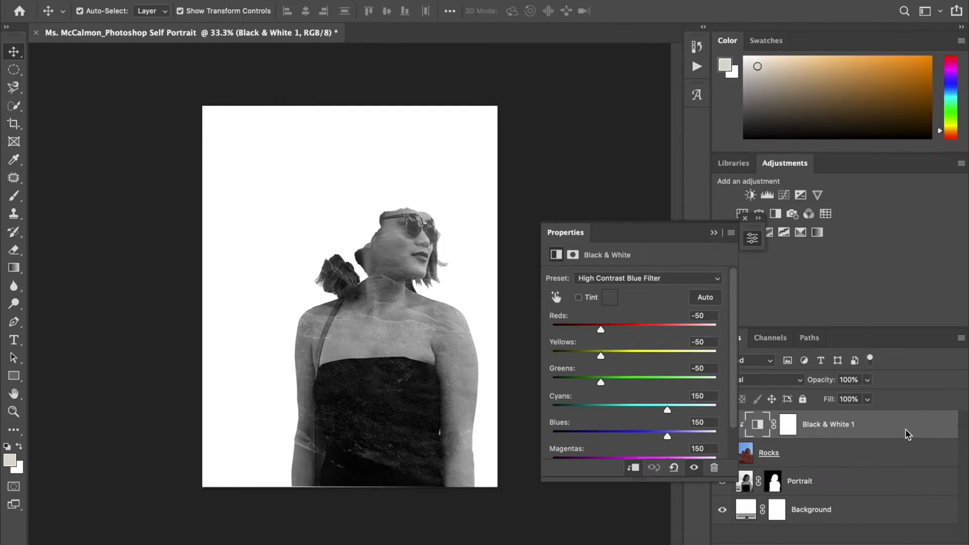
pyautogui.click(713, 233)
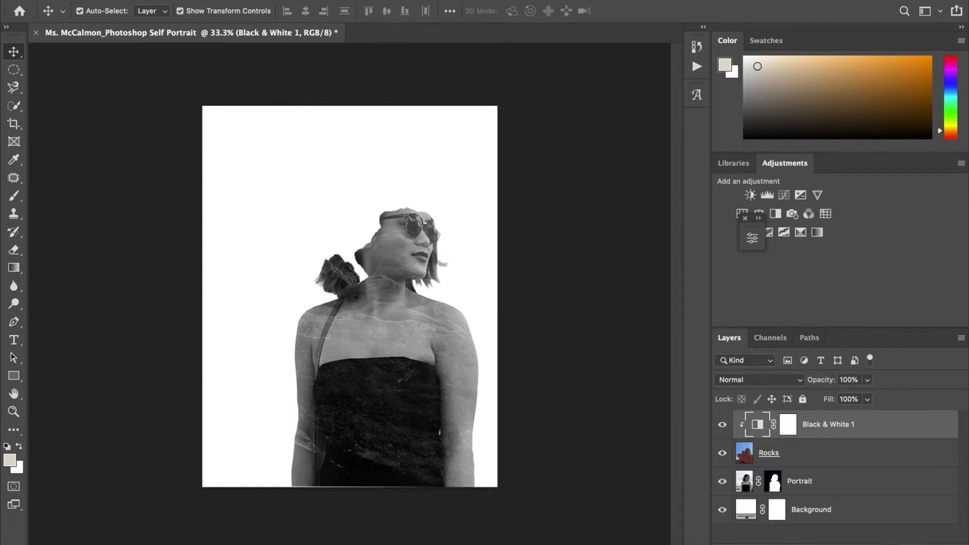
# Scale the Rocks layer down to about 90.16% and reposition it over the woman's head and upper body
pyautogui.click(835, 456)
pyautogui.moveTo(382, 323); pyautogui.dragTo(372, 296)
pyautogui.moveTo(193, 54); pyautogui.dragTo(242, 78)
pyautogui.moveTo(369, 264); pyautogui.dragTo(366, 250)
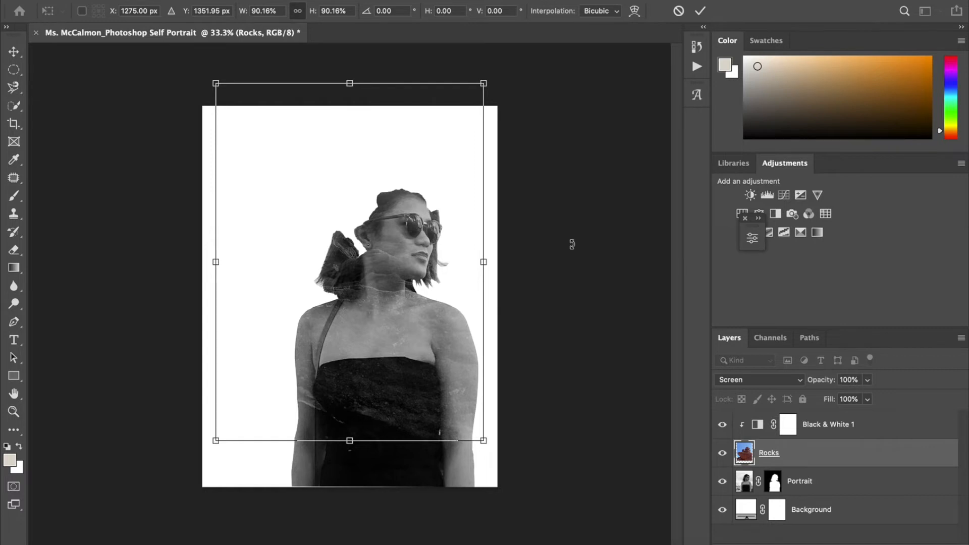
pyautogui.click(14, 51)
pyautogui.click(49, 95)
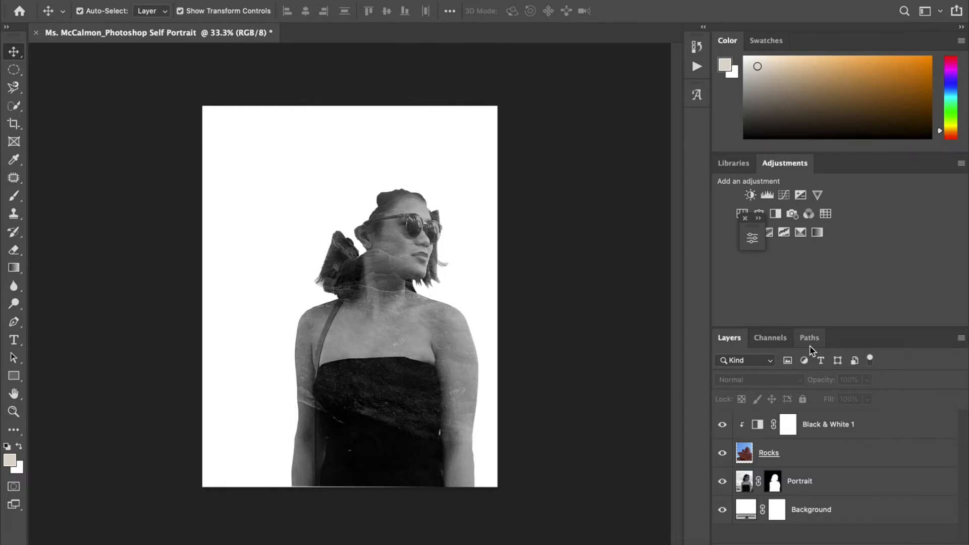
# Add a Levels adjustment layer above Black & White 1 and clip it to the Rocks layer
pyautogui.click(893, 423)
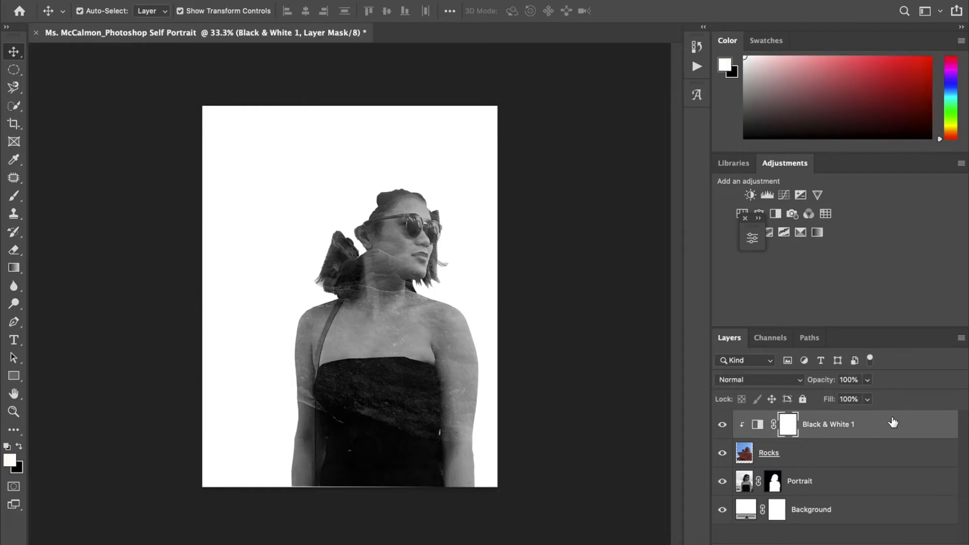
pyautogui.click(891, 544)
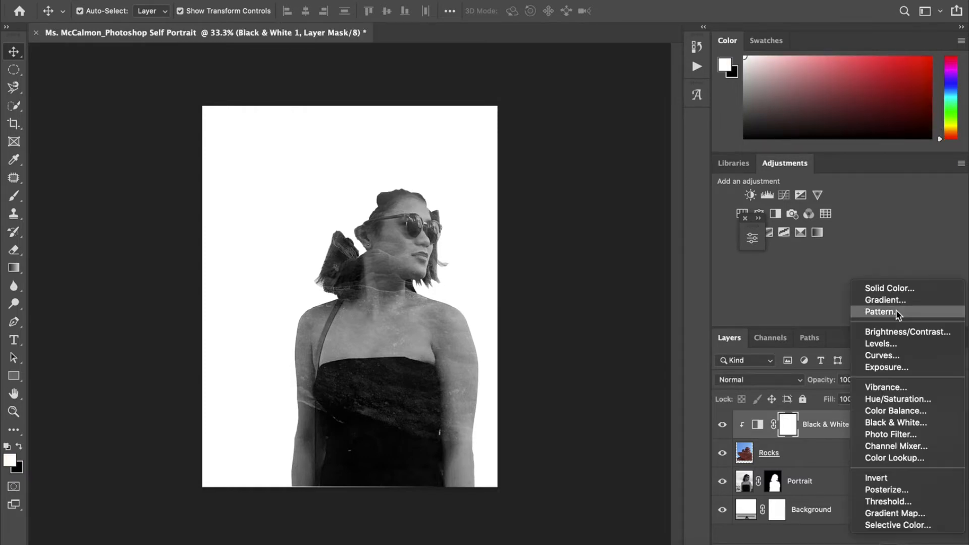
pyautogui.click(889, 345)
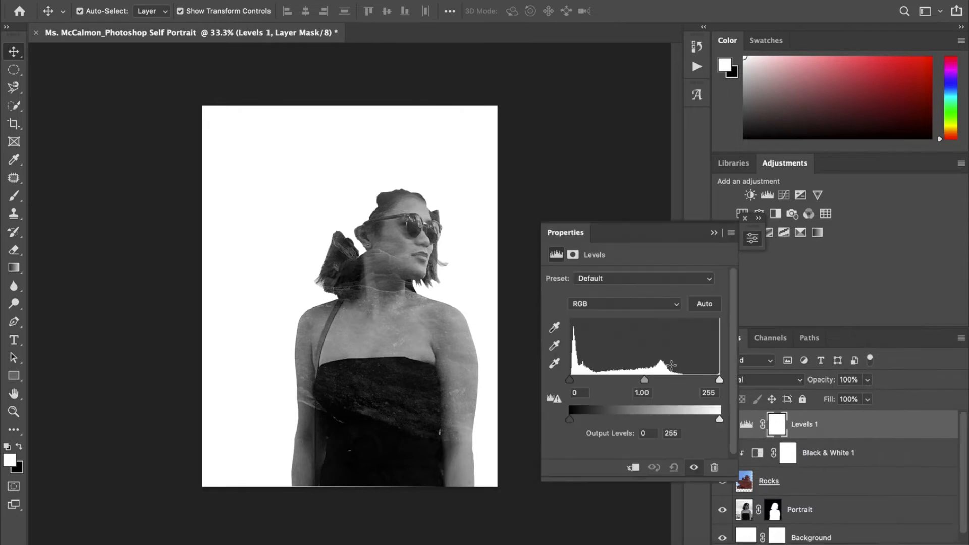
pyautogui.rightClick(820, 425)
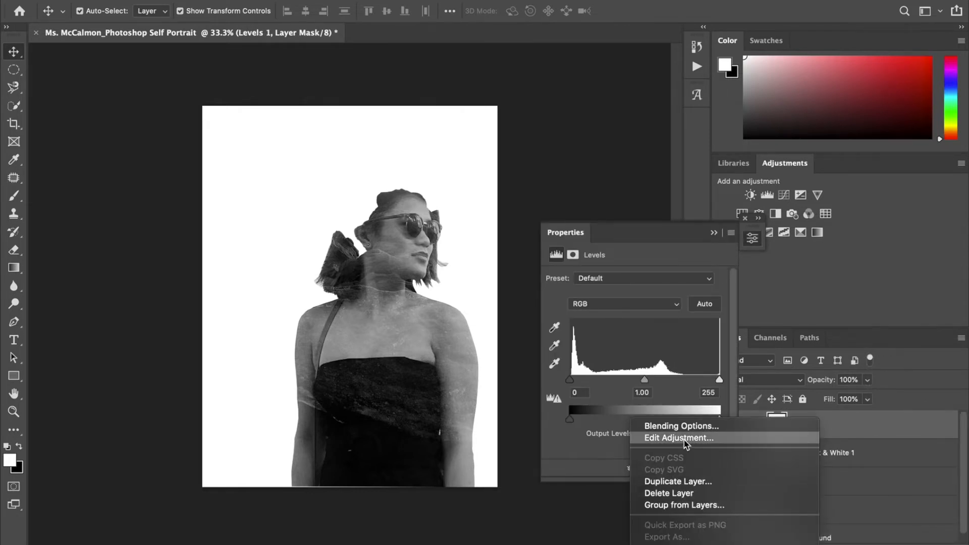
pyautogui.scroll(-3, 721, 497)
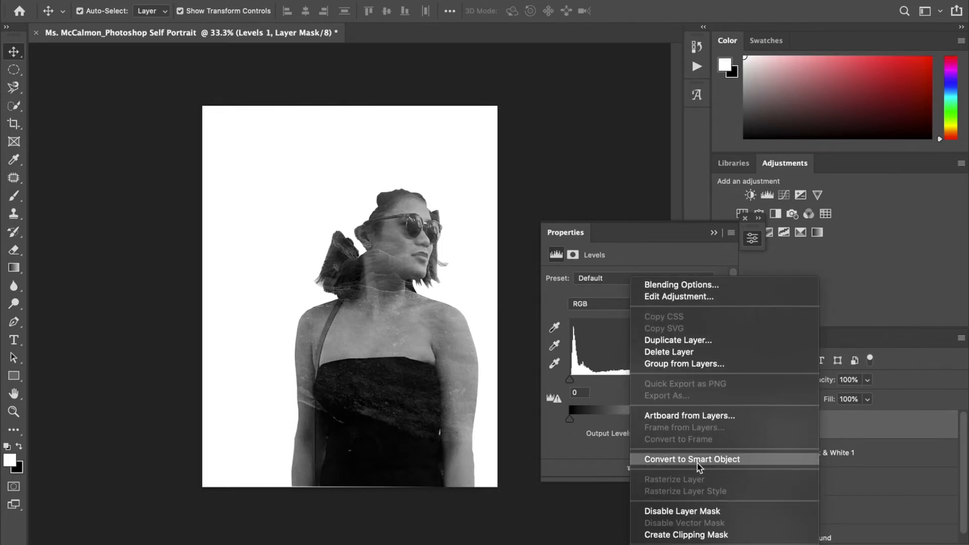
pyautogui.click(674, 534)
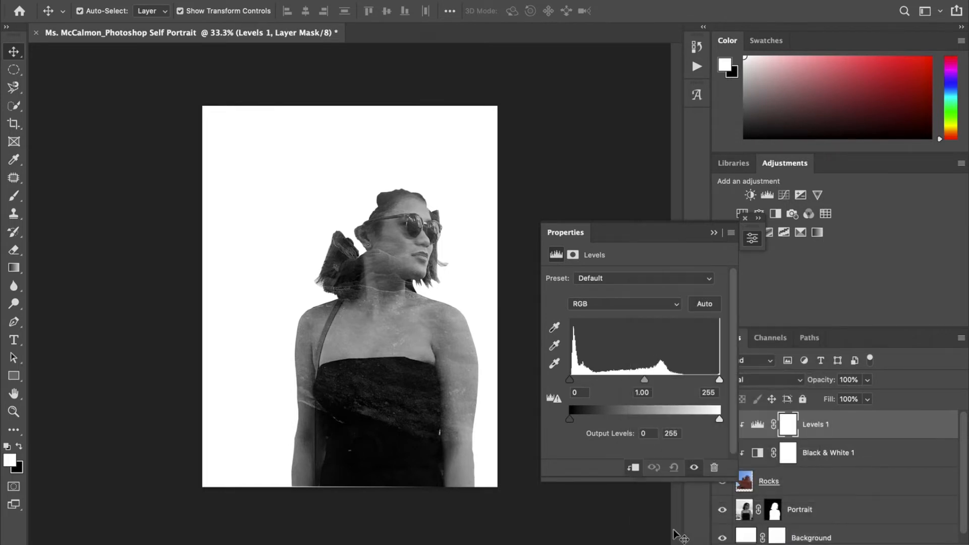
# Rename the Levels 1 adjustment layer as Head
pyautogui.doubleClick(813, 425)
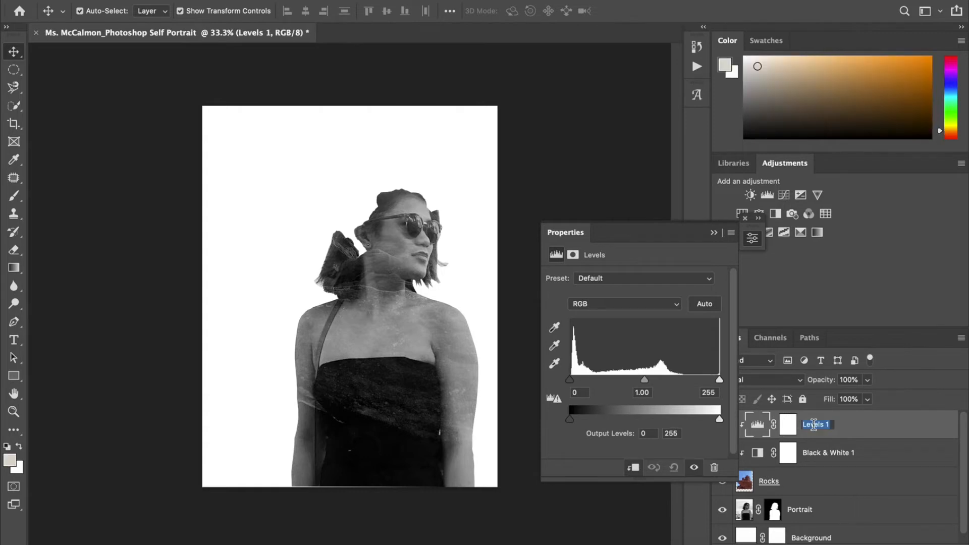
pyautogui.write('Head')
pyautogui.press('Return')
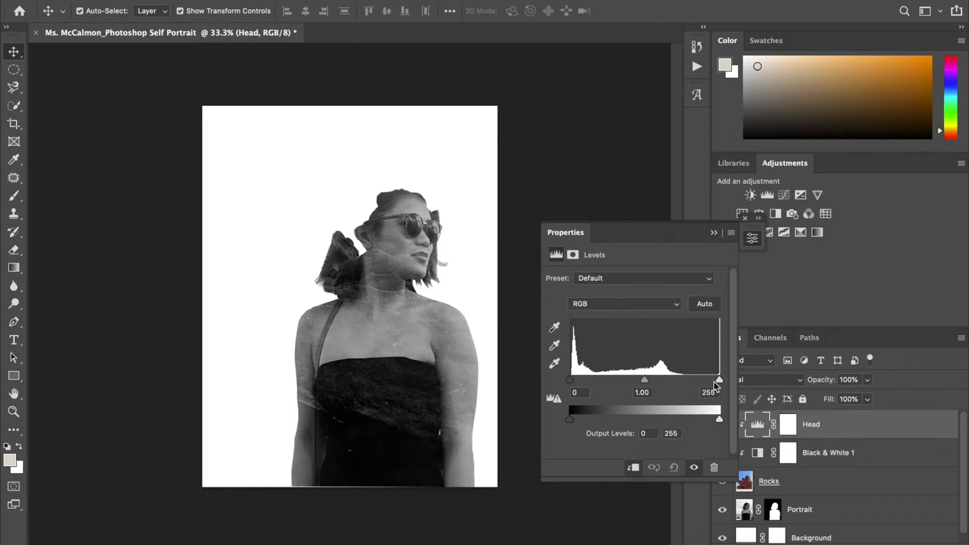
# Darken the Head adjustment slightly with a midtone level just below 1.00 and collapse its properties
pyautogui.moveTo(719, 382)
pyautogui.mouseDown()
pyautogui.moveTo(620, 384)
pyautogui.moveTo(803, 387)
pyautogui.moveTo(576, 368)
pyautogui.moveTo(682, 365)
pyautogui.moveTo(729, 377)
pyautogui.mouseUp()
pyautogui.moveTo(640, 386)
pyautogui.mouseDown()
pyautogui.moveTo(627, 386)
pyautogui.moveTo(669, 384)
pyautogui.moveTo(639, 384)
pyautogui.mouseUp()
pyautogui.moveTo(643, 383); pyautogui.dragTo(657, 386)
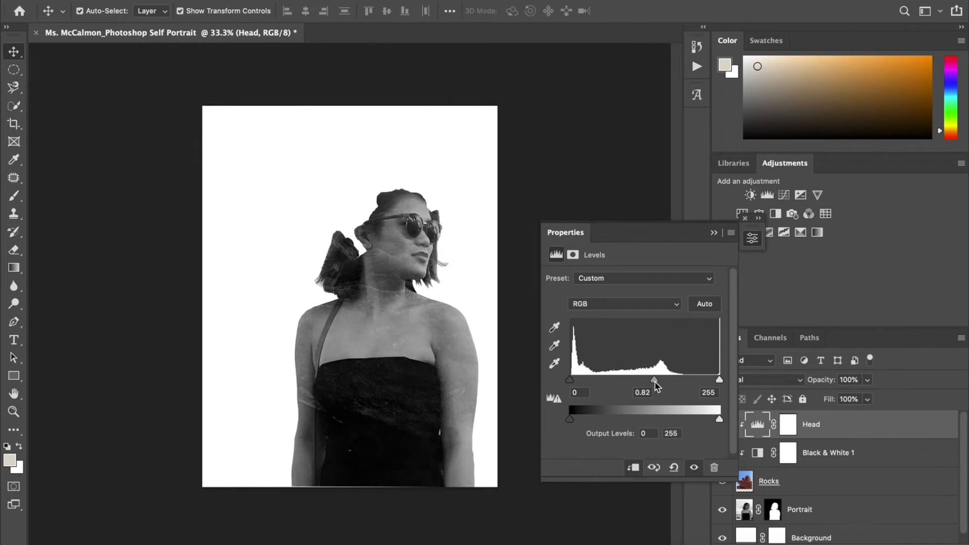
pyautogui.moveTo(656, 386)
pyautogui.mouseDown()
pyautogui.moveTo(640, 386)
pyautogui.moveTo(647, 383)
pyautogui.mouseUp()
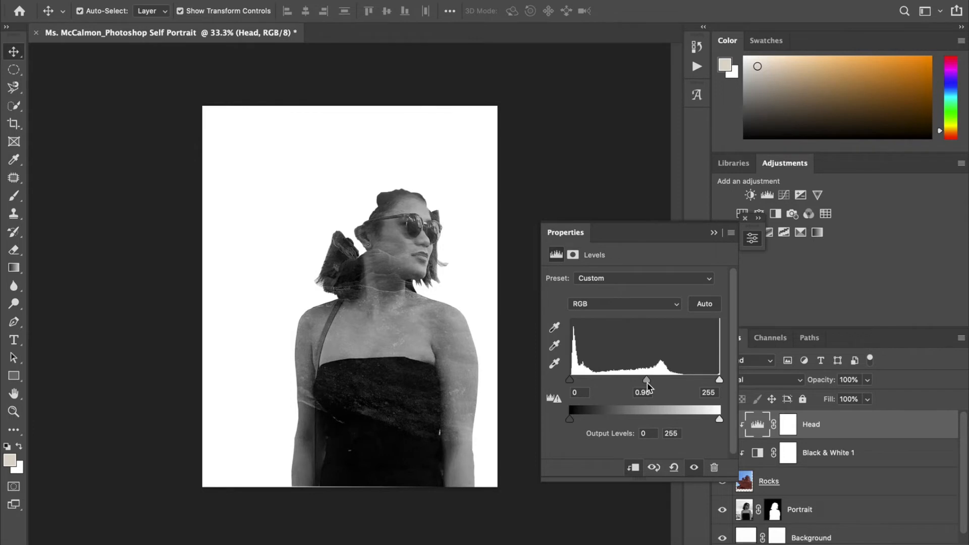
pyautogui.click(714, 234)
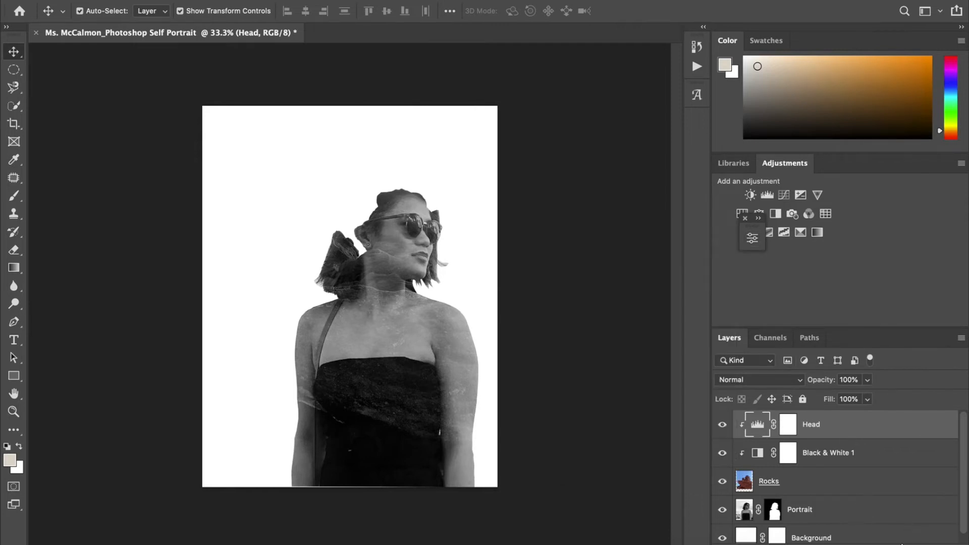
# Add a second Levels adjustment layer named Torso above Head and clip it to the Rocks layer
pyautogui.click(906, 540)
pyautogui.click(887, 345)
pyautogui.doubleClick(795, 424)
pyautogui.write('Torso')
pyautogui.press('Return')
pyautogui.rightClick(829, 433)
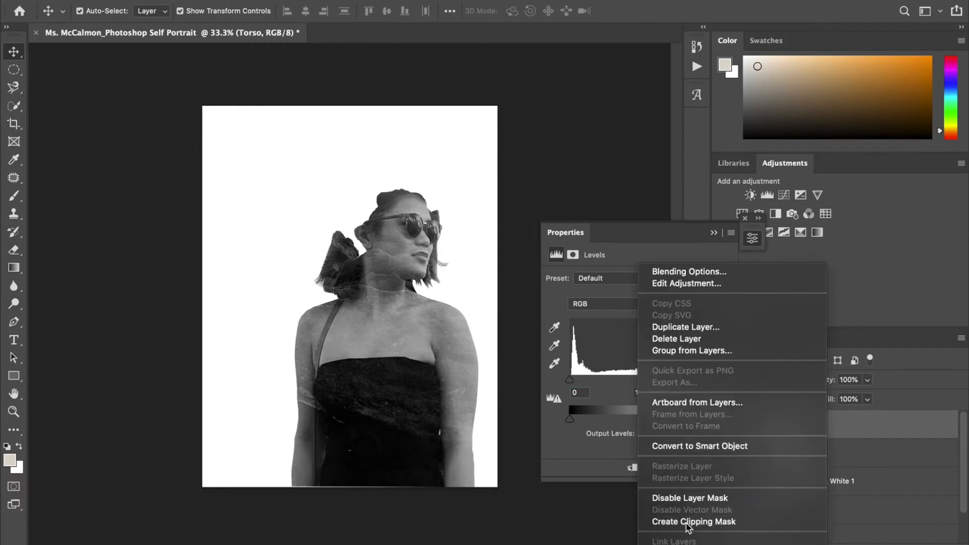
pyautogui.click(712, 525)
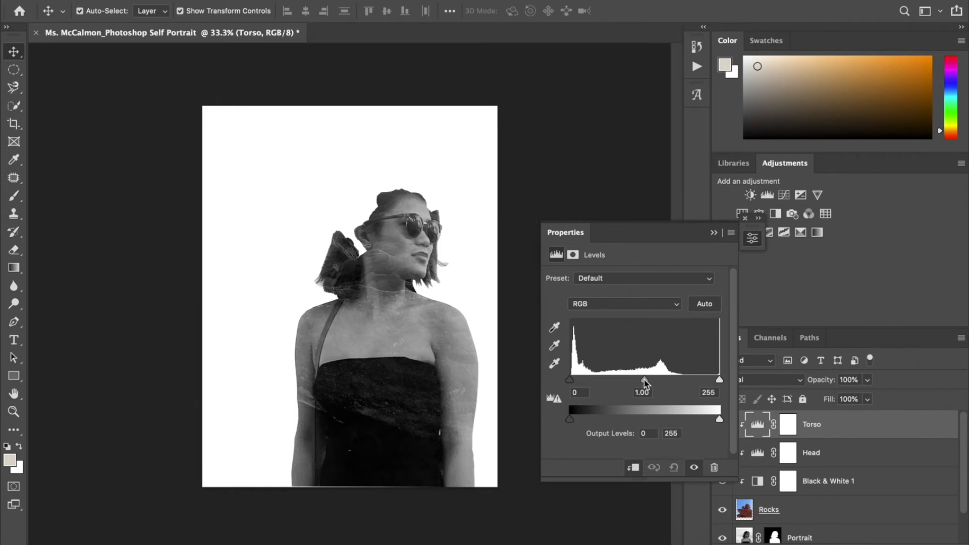
# Try different midtone levels on the Torso adjustment and collapse its properties
pyautogui.moveTo(646, 383)
pyautogui.mouseDown()
pyautogui.moveTo(637, 383)
pyautogui.moveTo(678, 382)
pyautogui.moveTo(642, 383)
pyautogui.mouseUp()
pyautogui.moveTo(634, 380); pyautogui.dragTo(648, 385)
pyautogui.click(713, 233)
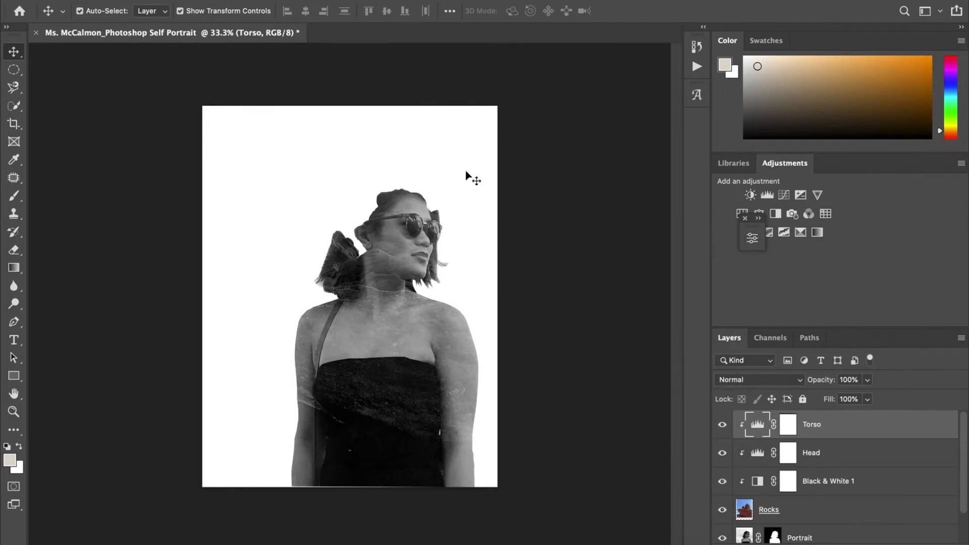
pyautogui.click(788, 425)
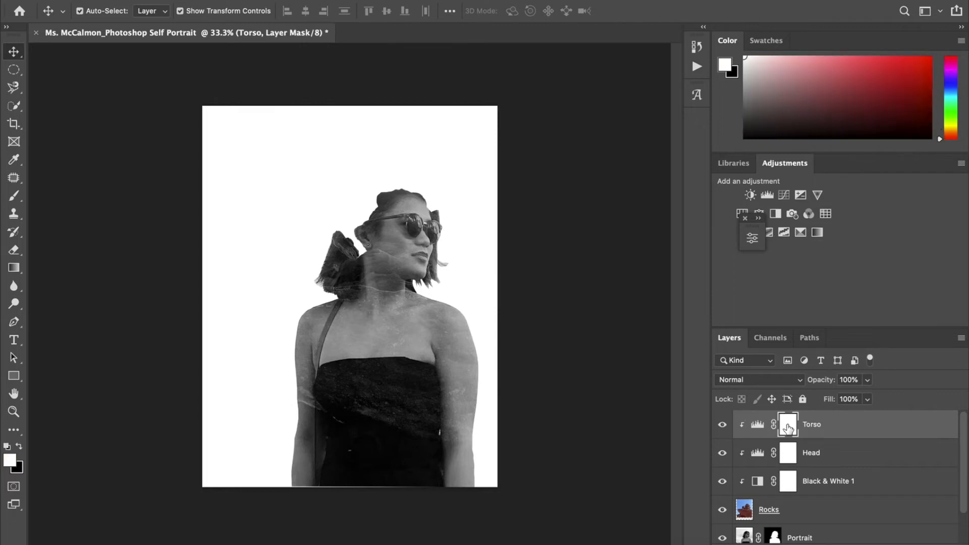
pyautogui.doubleClick(789, 426)
pyautogui.click(884, 541)
pyautogui.click(737, 425)
pyautogui.click(787, 426)
pyautogui.click(706, 28)
pyautogui.click(705, 27)
pyautogui.rightClick(792, 424)
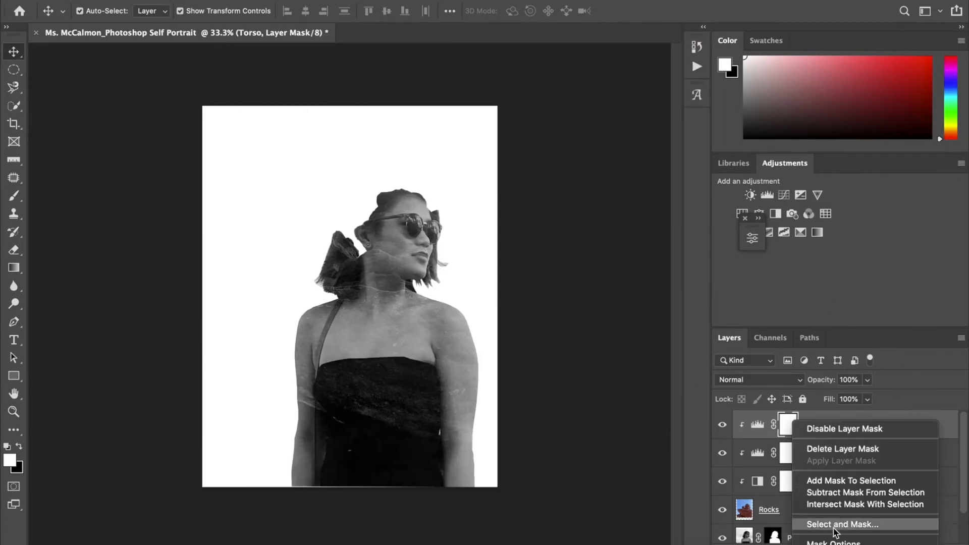
pyautogui.click(834, 543)
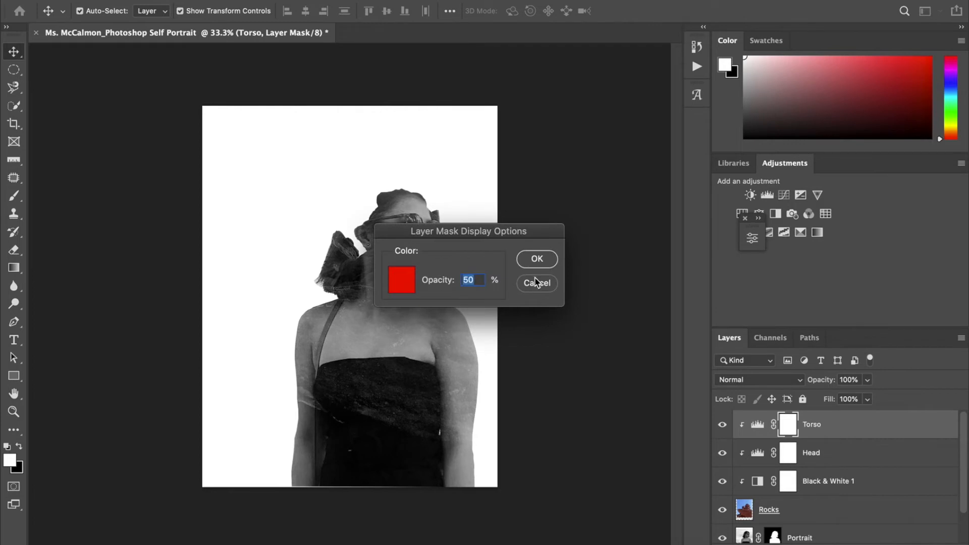
pyautogui.click(539, 285)
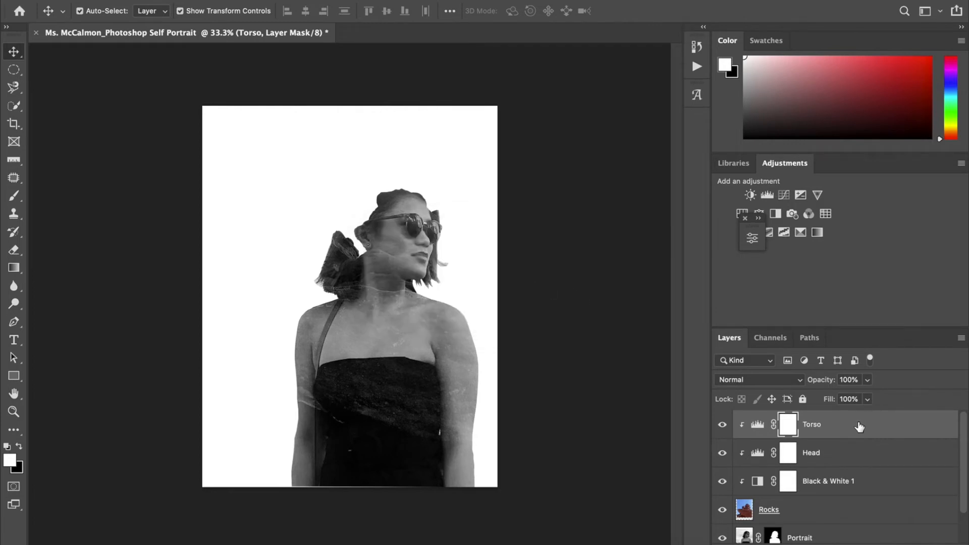
# Compare the image with the Torso adjustment hidden and shown, and delete the Torso layer
pyautogui.click(724, 426)
pyautogui.click(723, 428)
pyautogui.click(723, 429)
pyautogui.click(840, 428)
pyautogui.press('Delete')
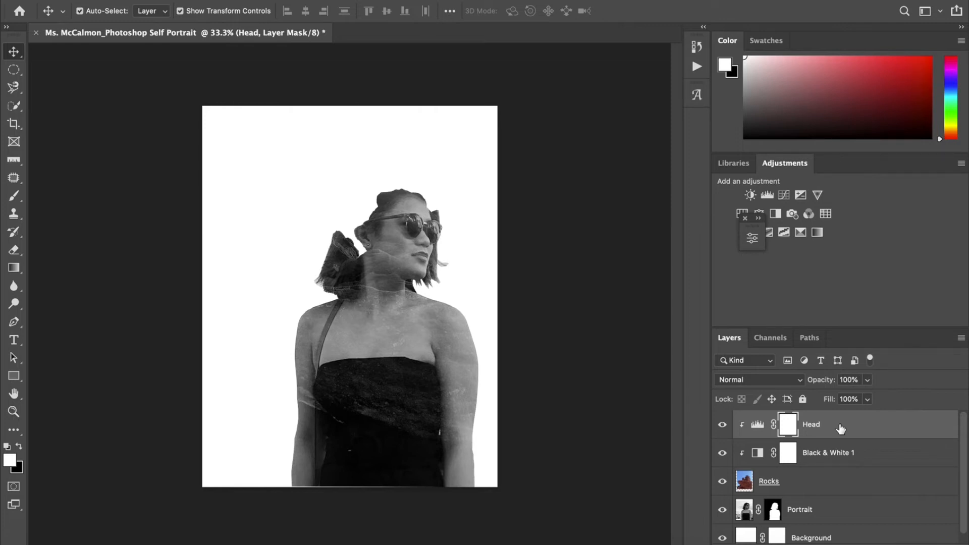
# Change the Background fill layer's colour to light grey #cfcfcf
pyautogui.scroll(-1, 838, 472)
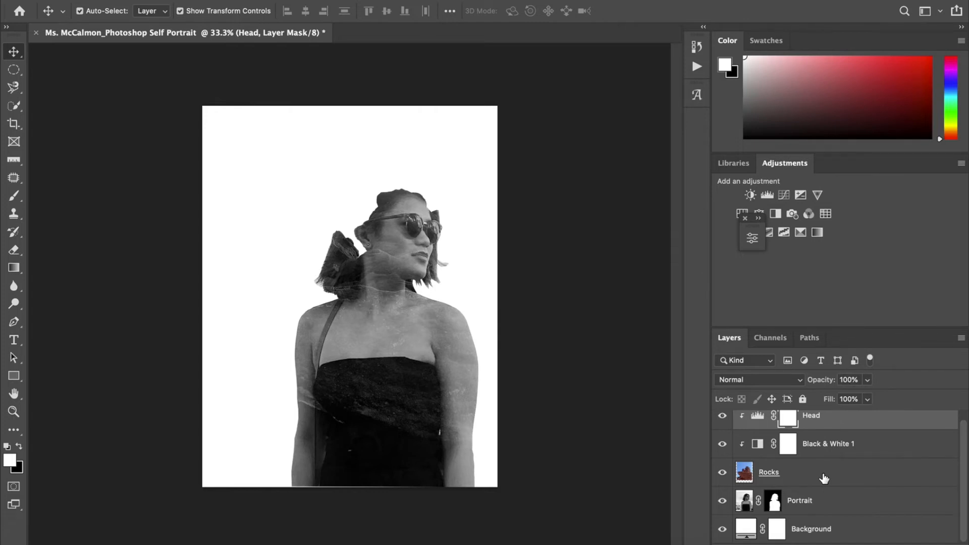
pyautogui.scroll(1, 871, 429)
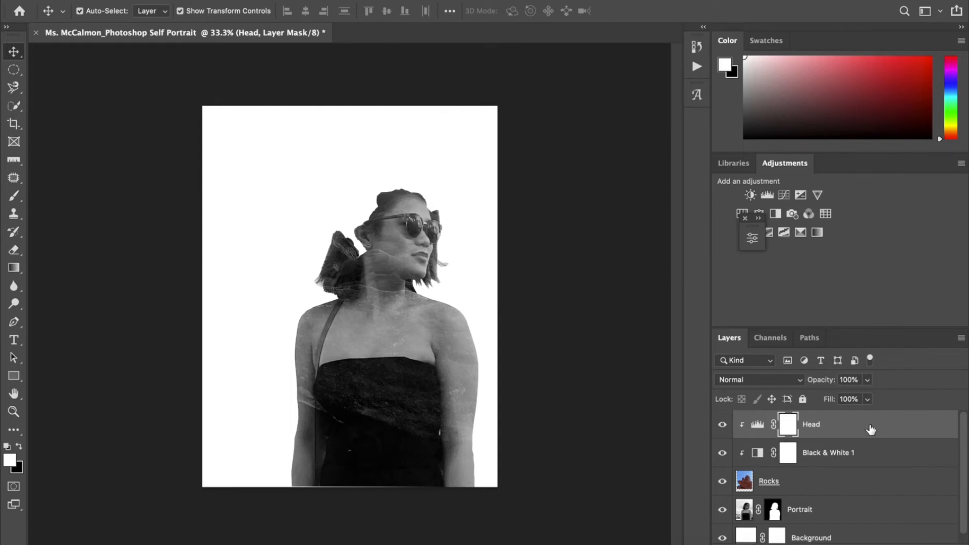
pyautogui.scroll(-1, 871, 429)
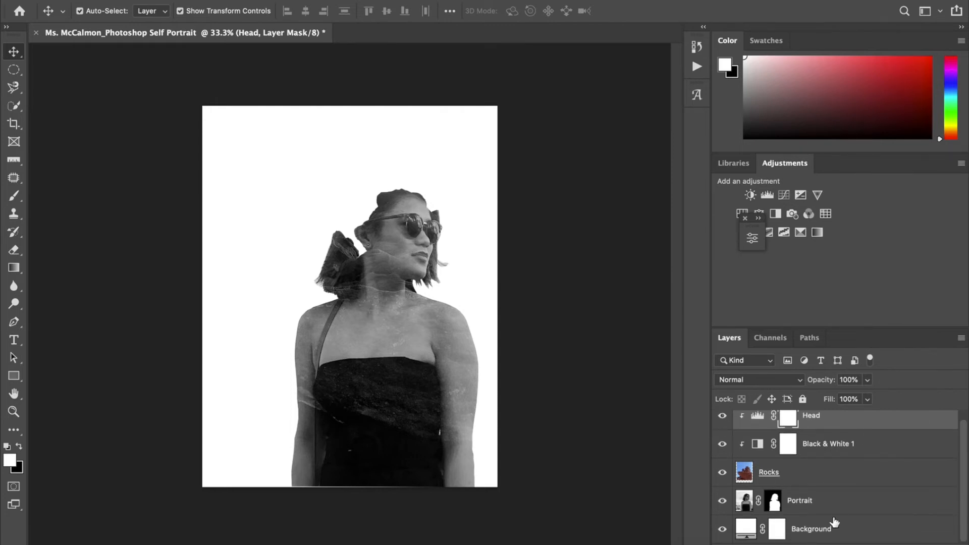
pyautogui.click(747, 529)
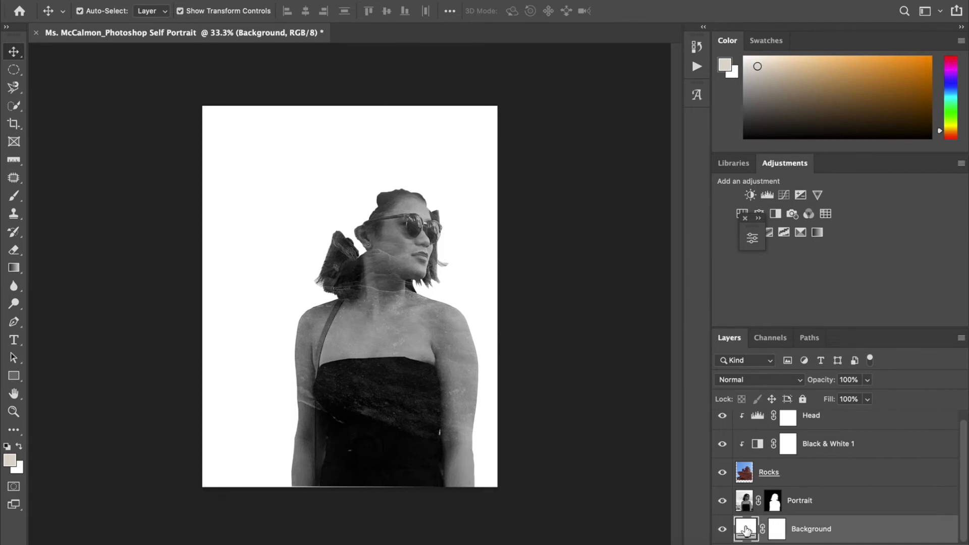
pyautogui.doubleClick(748, 529)
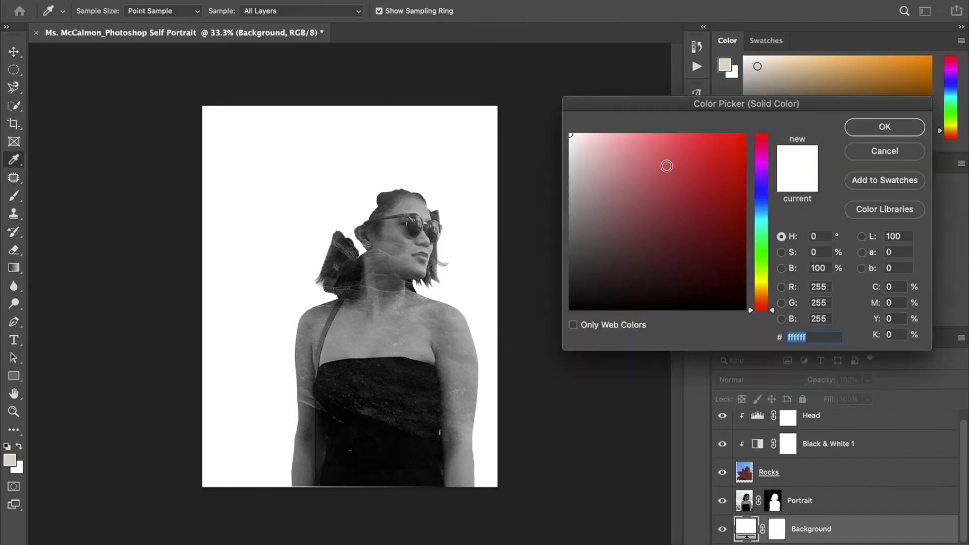
pyautogui.moveTo(571, 136); pyautogui.dragTo(569, 167)
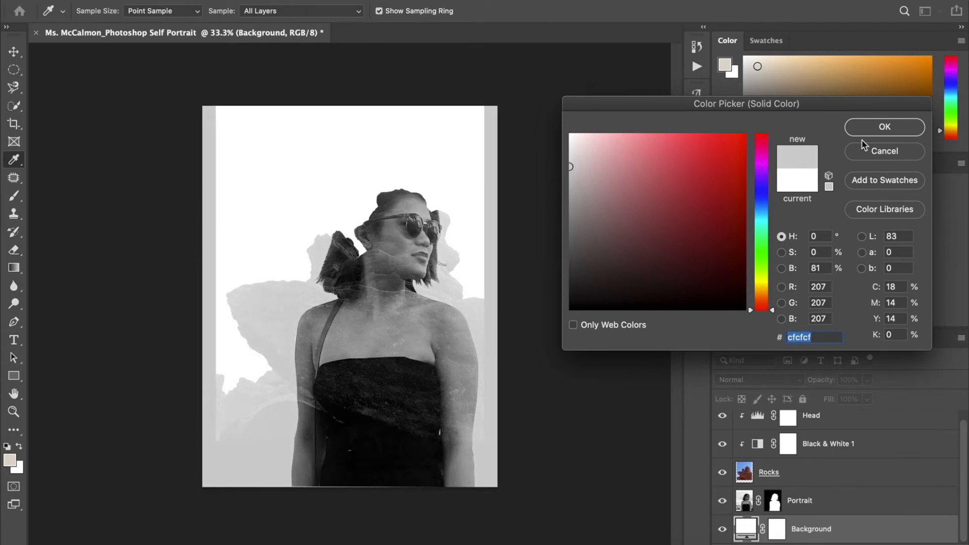
pyautogui.click(885, 127)
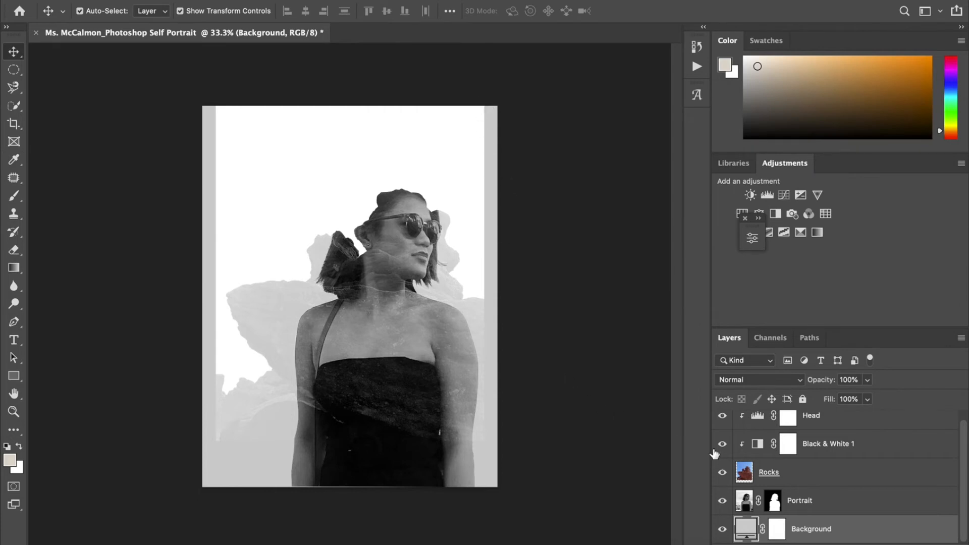
# Enlarge the Rocks layer to 110.45% to span the canvas width and move it slightly upward
pyautogui.scroll(1, 823, 472)
pyautogui.click(810, 483)
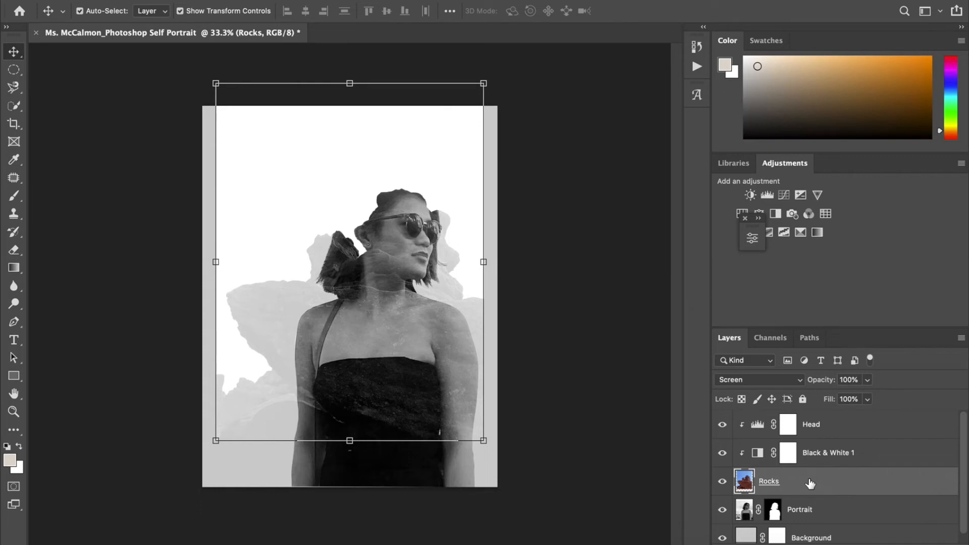
pyautogui.moveTo(484, 441); pyautogui.dragTo(500, 458)
pyautogui.moveTo(212, 78); pyautogui.dragTo(197, 61)
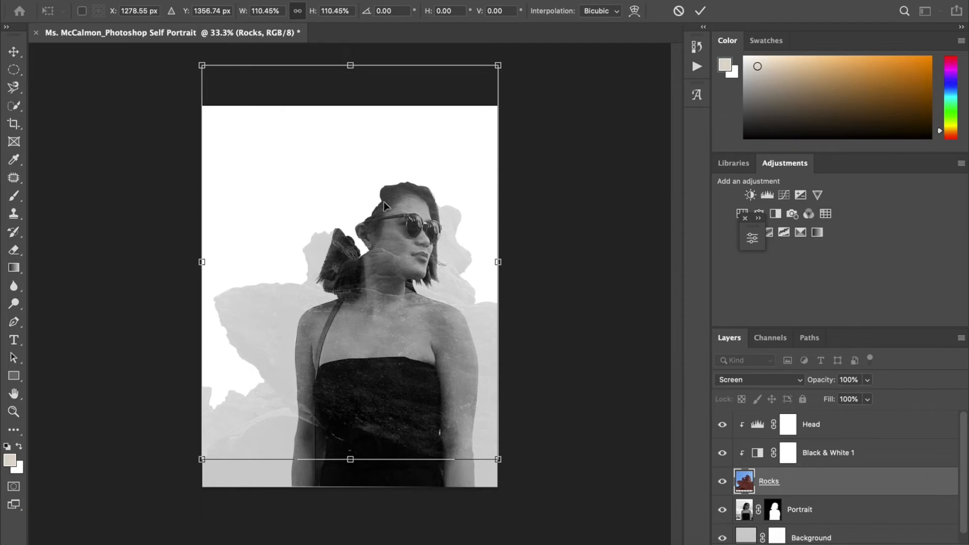
pyautogui.moveTo(406, 250); pyautogui.dragTo(406, 244)
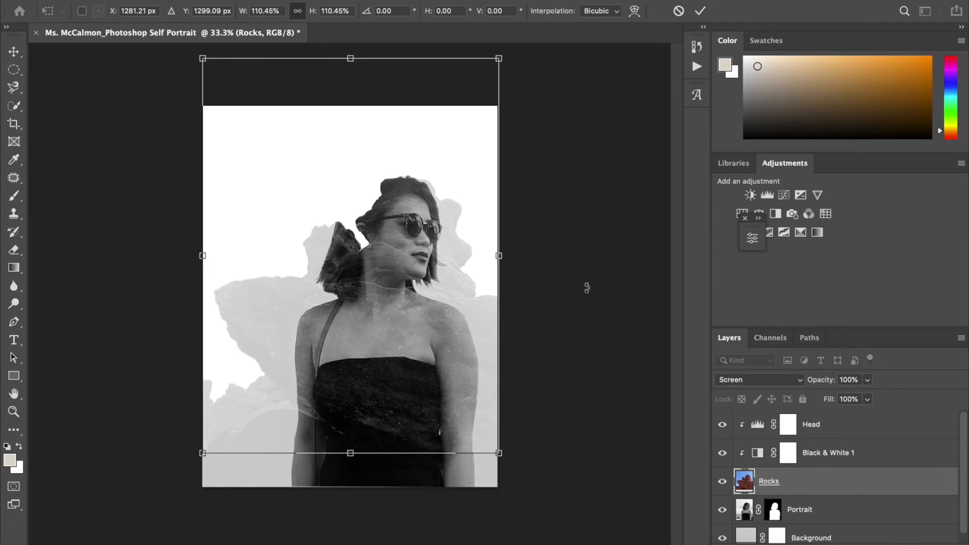
pyautogui.click(892, 453)
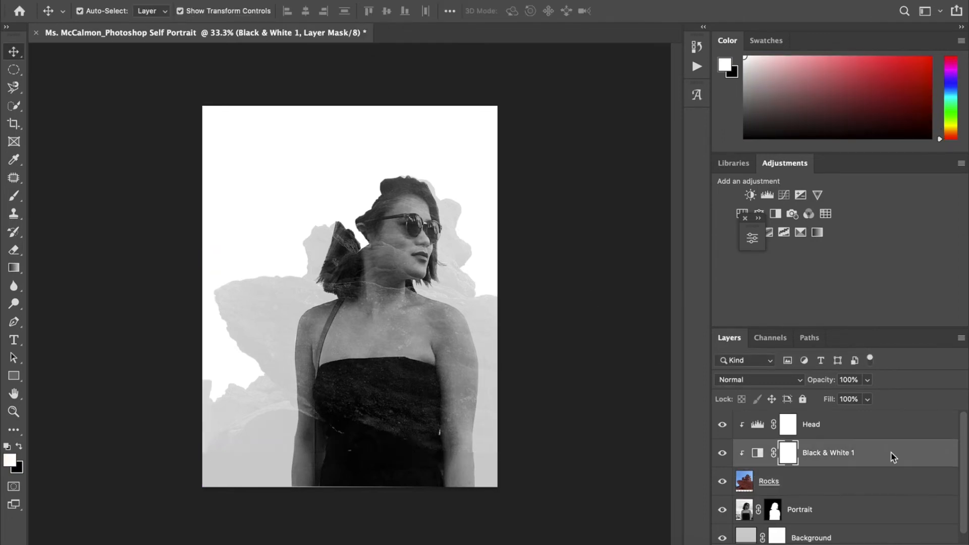
# Select the layer mask of the Head adjustment
pyautogui.click(846, 488)
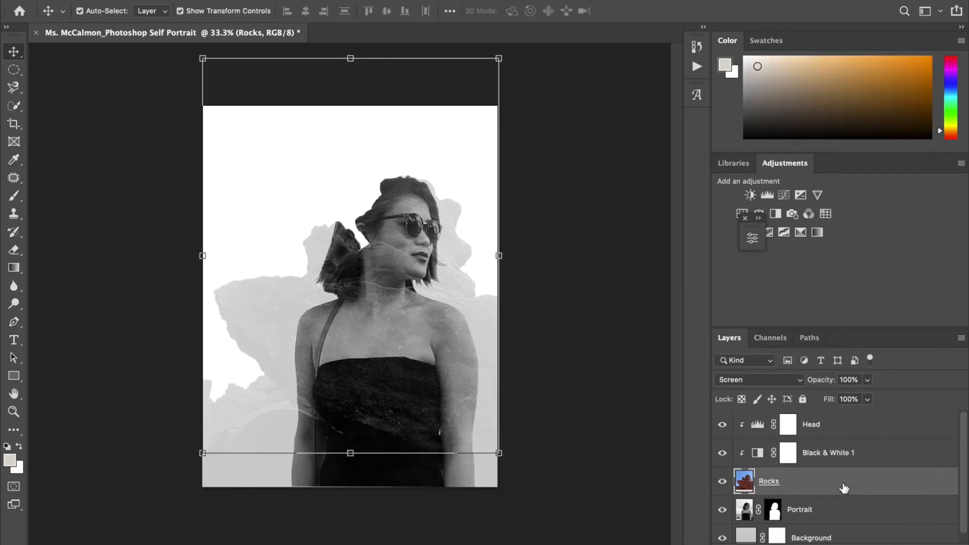
pyautogui.click(880, 453)
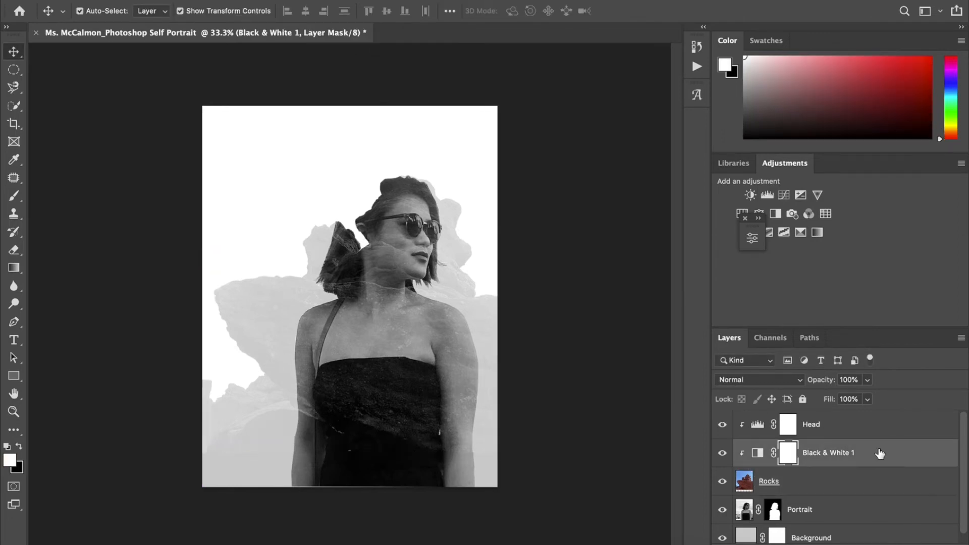
pyautogui.click(877, 428)
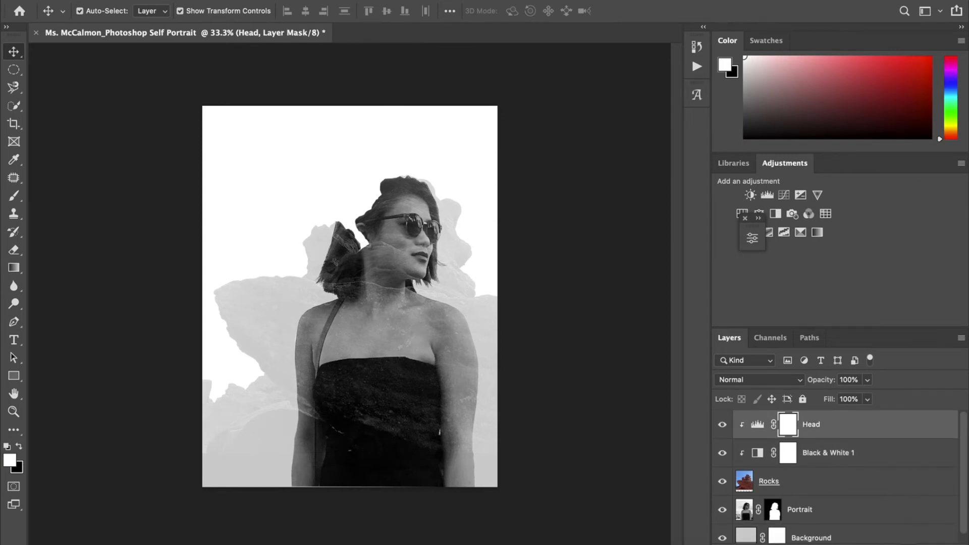
# Add a Gradient Map adjustment layer above the Head adjustment and open its gradient for editing
pyautogui.click(889, 544)
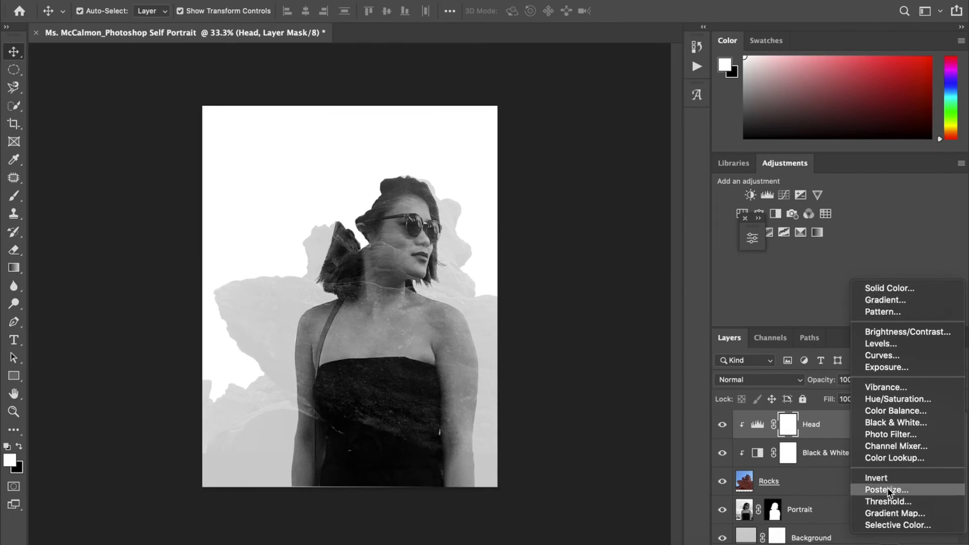
pyautogui.click(883, 513)
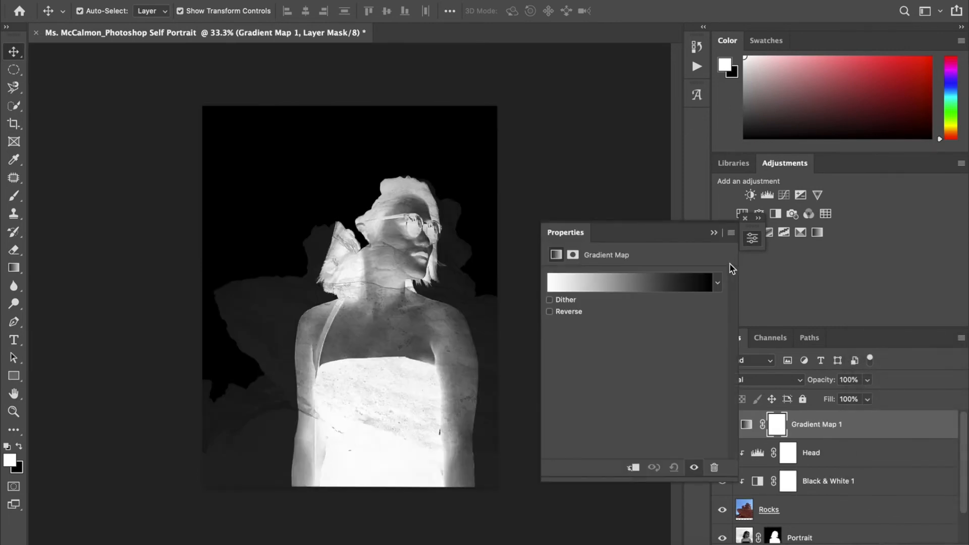
pyautogui.click(617, 284)
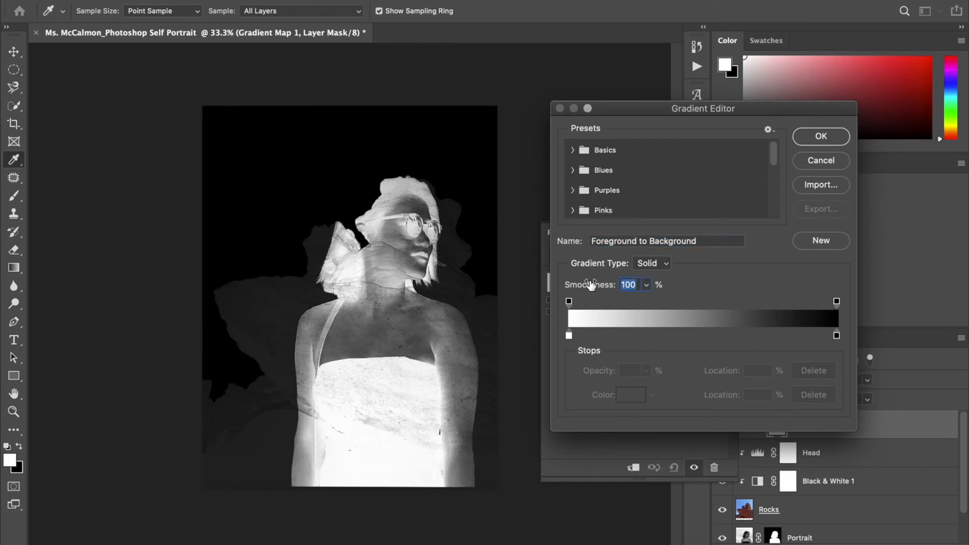
# Set the gradient map's colour stop at location 0% to olive green #5d6b3e
pyautogui.click(569, 336)
pyautogui.click(634, 398)
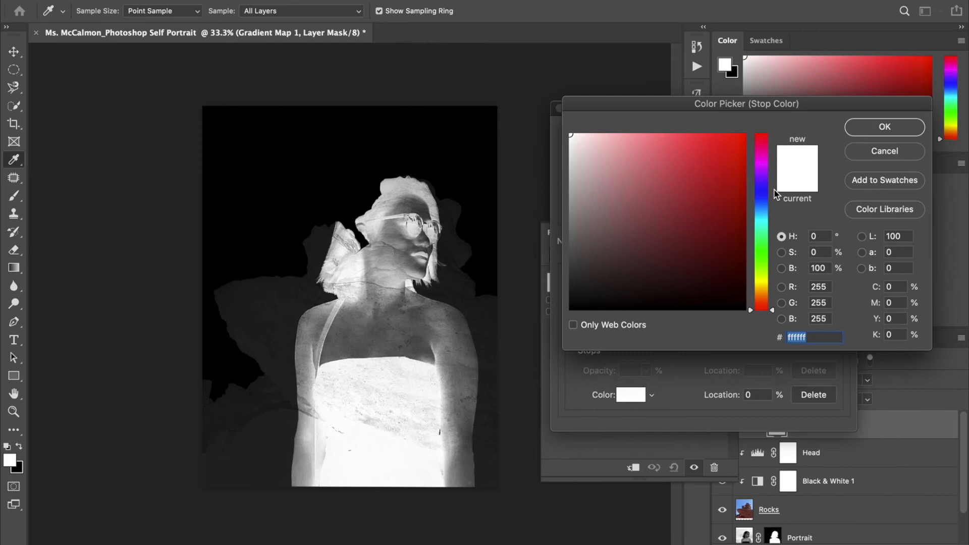
pyautogui.click(765, 248)
pyautogui.moveTo(765, 249); pyautogui.dragTo(765, 263)
pyautogui.click(640, 236)
pyautogui.moveTo(628, 243)
pyautogui.mouseDown()
pyautogui.moveTo(628, 260)
pyautogui.moveTo(621, 240)
pyautogui.moveTo(632, 247)
pyautogui.mouseUp()
pyautogui.moveTo(774, 269); pyautogui.dragTo(774, 271)
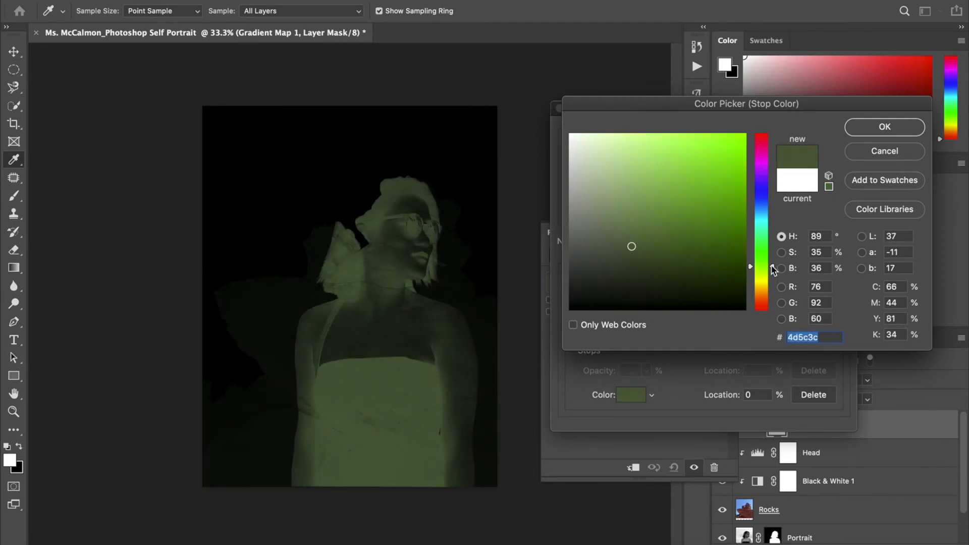
pyautogui.click(610, 252)
pyautogui.click(606, 233)
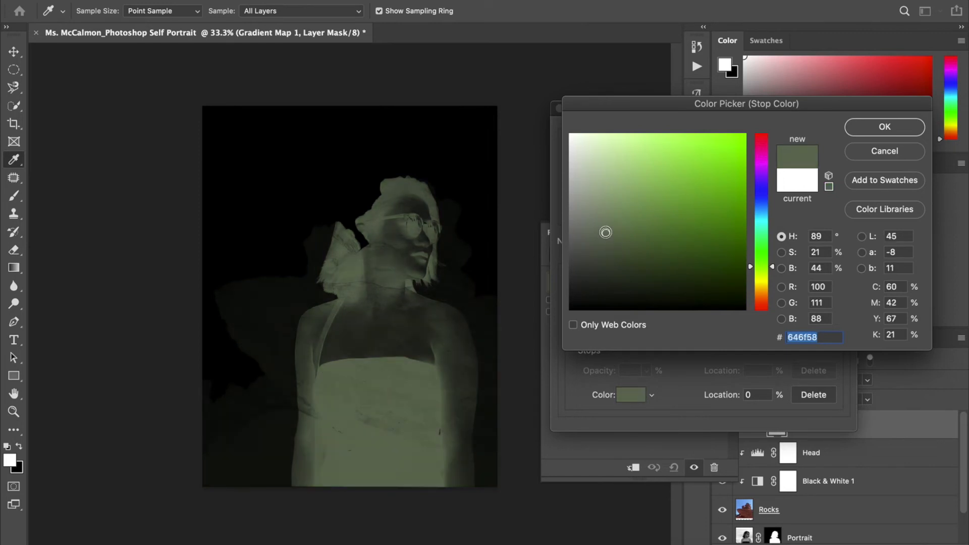
pyautogui.moveTo(773, 268); pyautogui.dragTo(773, 271)
pyautogui.moveTo(639, 227); pyautogui.dragTo(646, 207)
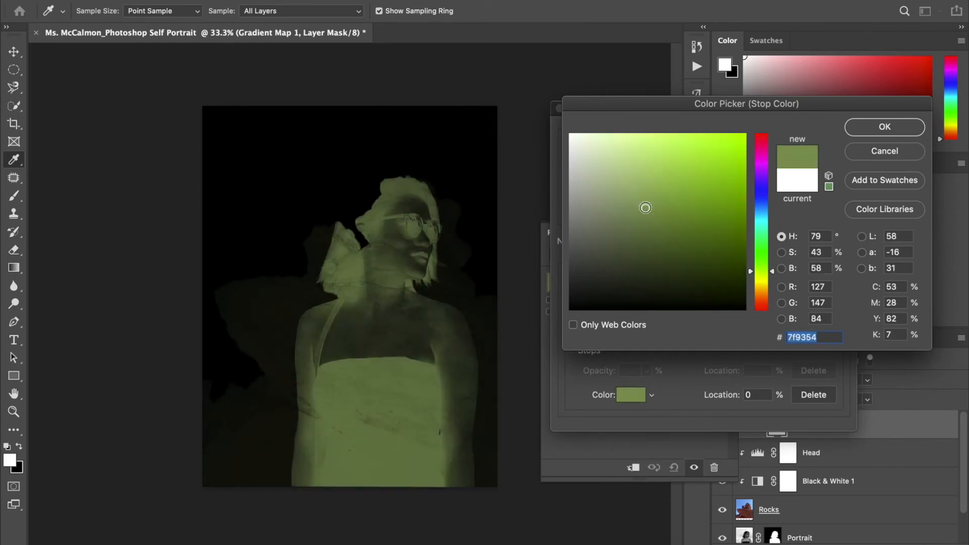
pyautogui.click(647, 243)
pyautogui.moveTo(646, 223)
pyautogui.mouseDown()
pyautogui.moveTo(638, 238)
pyautogui.moveTo(650, 251)
pyautogui.moveTo(644, 235)
pyautogui.mouseUp()
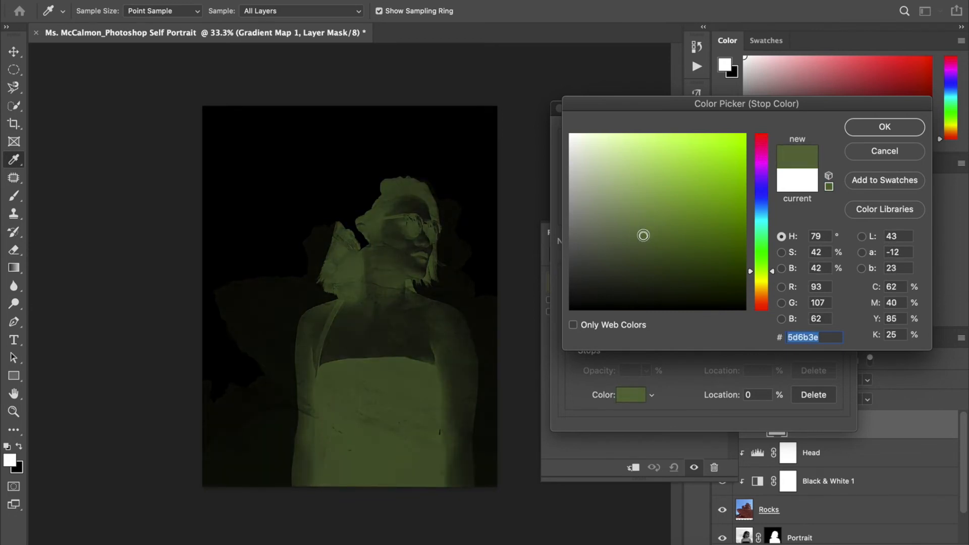
pyautogui.click(884, 133)
# Set the gradient map's colour stop at location 100% to light blue #bfe0f3
pyautogui.click(836, 336)
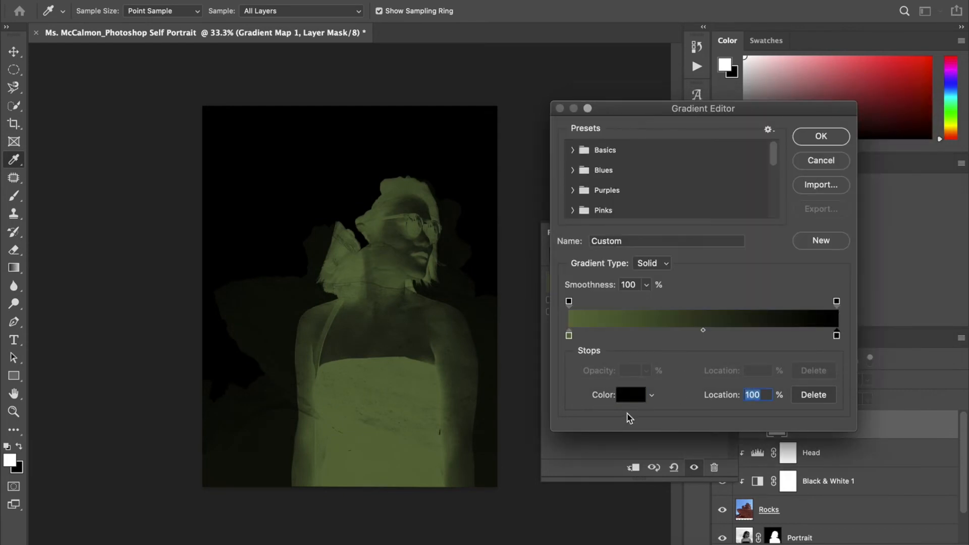
pyautogui.click(631, 394)
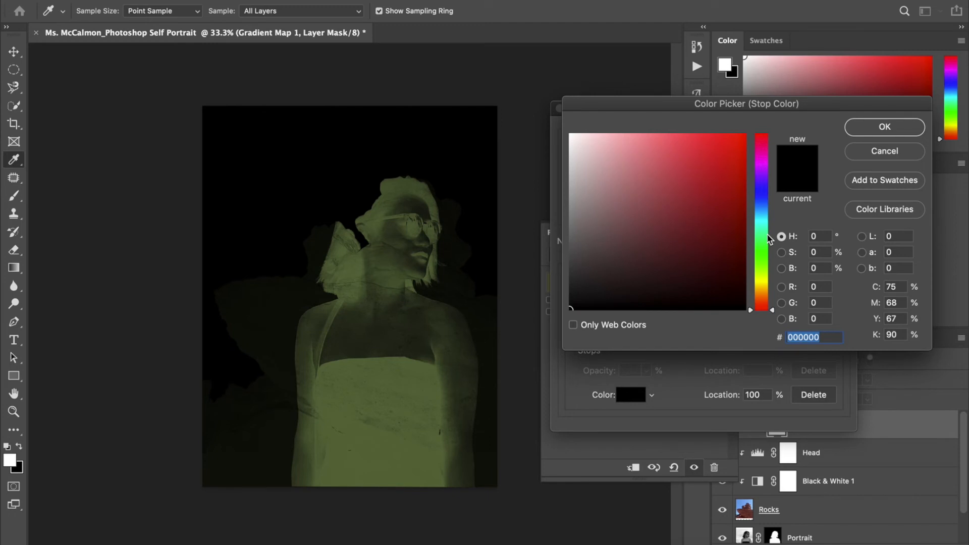
pyautogui.click(766, 217)
pyautogui.moveTo(766, 224); pyautogui.dragTo(766, 230)
pyautogui.moveTo(697, 171)
pyautogui.mouseDown()
pyautogui.moveTo(625, 152)
pyautogui.moveTo(589, 126)
pyautogui.mouseUp()
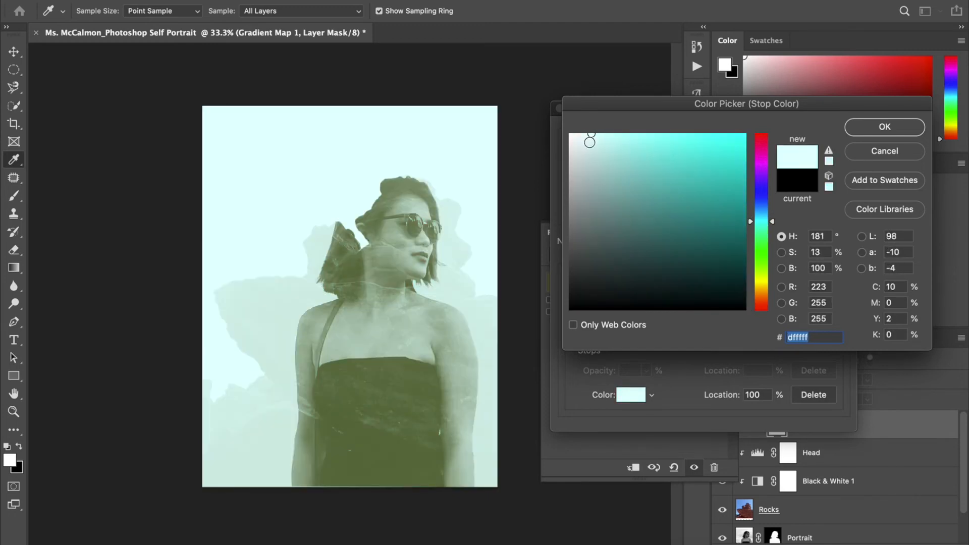
pyautogui.click(610, 141)
pyautogui.moveTo(611, 142); pyautogui.dragTo(596, 135)
pyautogui.moveTo(771, 220)
pyautogui.mouseDown()
pyautogui.moveTo(772, 202)
pyautogui.moveTo(773, 212)
pyautogui.mouseUp()
pyautogui.click(632, 170)
pyautogui.moveTo(615, 157); pyautogui.dragTo(612, 151)
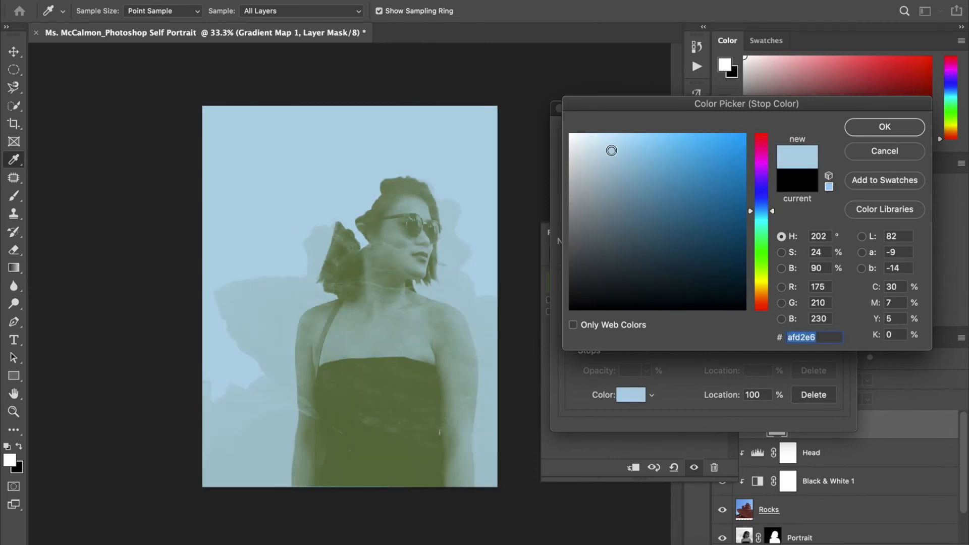
pyautogui.click(608, 142)
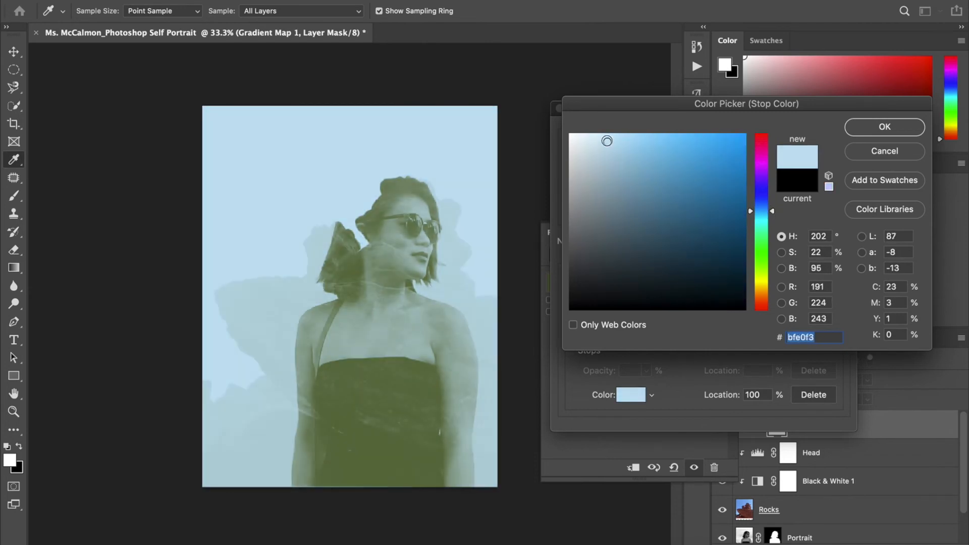
pyautogui.click(885, 127)
# Deepen the gradient map's 0% stop to dark green #3f501a and accept the edited gradient
pyautogui.click(574, 337)
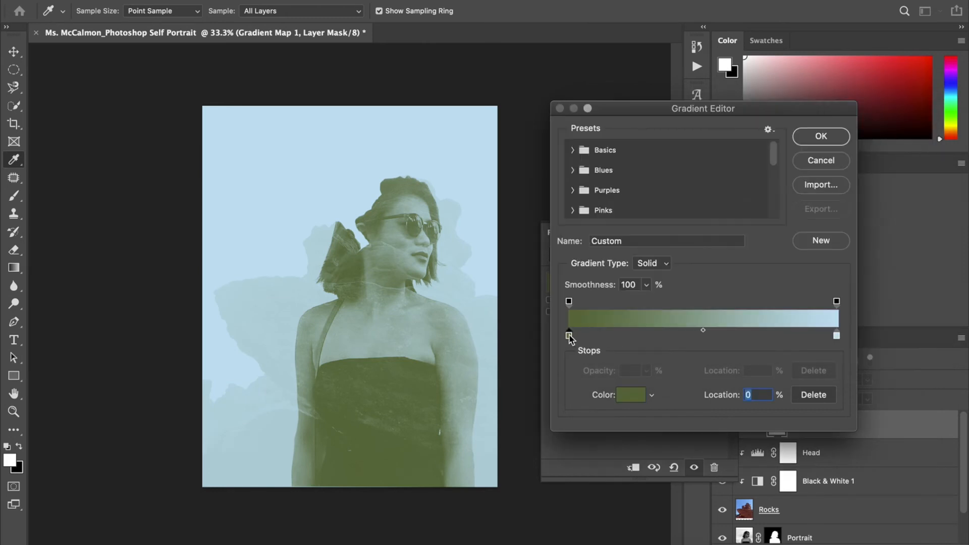
pyautogui.click(627, 395)
pyautogui.moveTo(645, 230)
pyautogui.mouseDown()
pyautogui.moveTo(655, 253)
pyautogui.moveTo(675, 249)
pyautogui.moveTo(677, 263)
pyautogui.moveTo(681, 246)
pyautogui.moveTo(688, 253)
pyautogui.mouseUp()
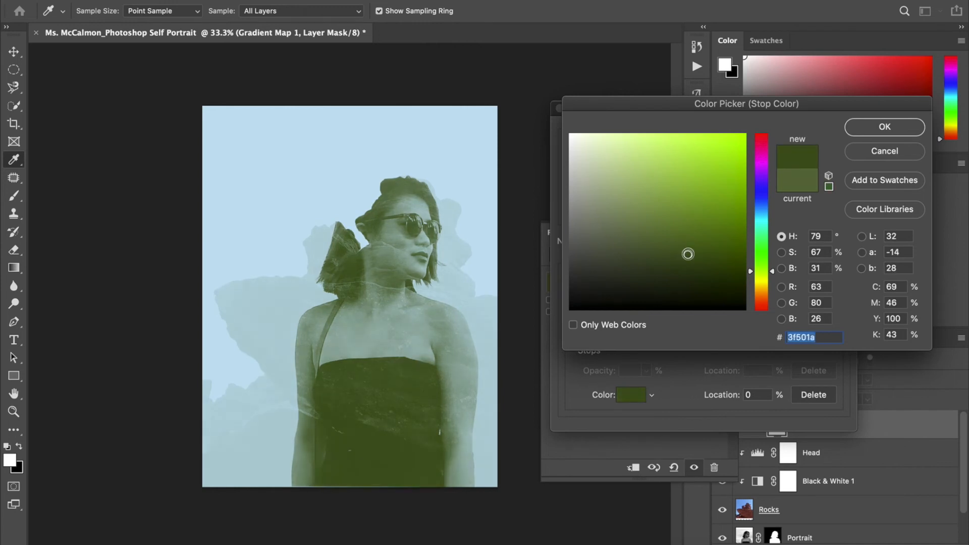
pyautogui.click(860, 127)
pyautogui.click(822, 134)
pyautogui.click(714, 232)
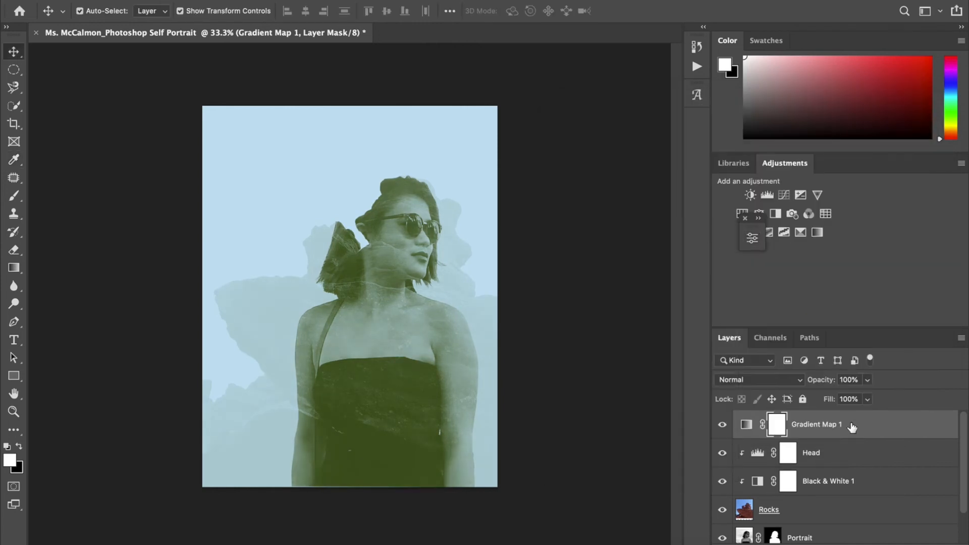
# Change the Background fill layer's colour to a darker neutral grey
pyautogui.scroll(-2, 852, 428)
pyautogui.doubleClick(746, 529)
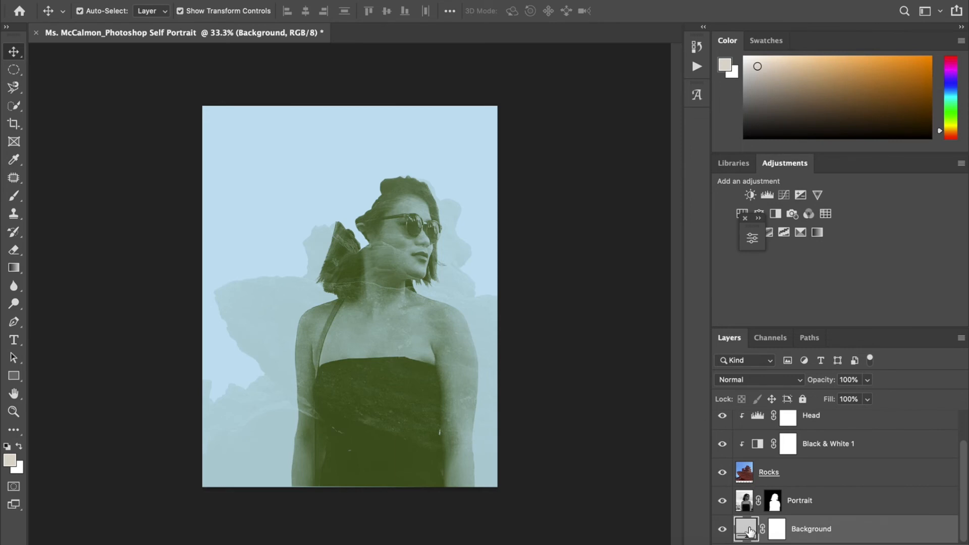
pyautogui.moveTo(570, 166); pyautogui.dragTo(570, 190)
pyautogui.click(885, 127)
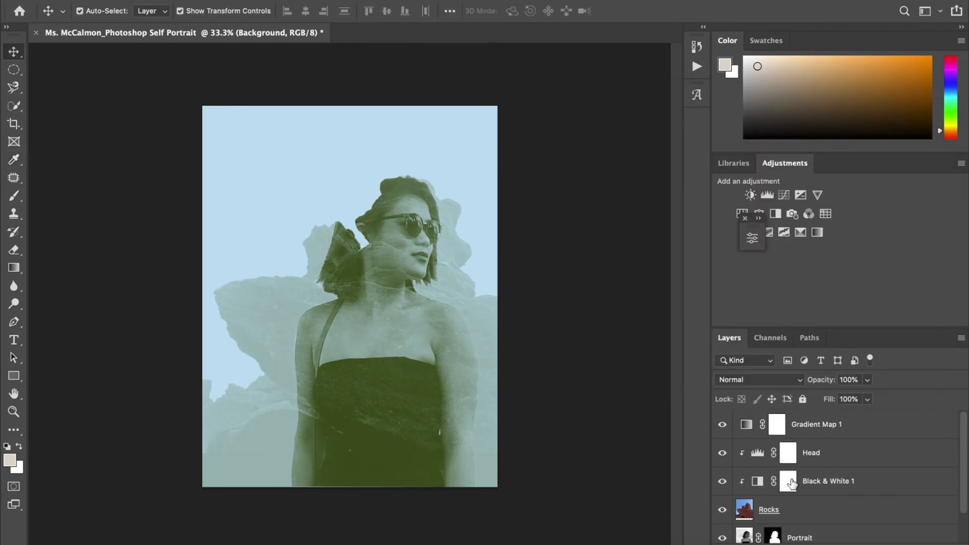
# Add a Gradient fill layer above the Gradient Map 1 layer, keeping the artwork in view
pyautogui.click(887, 430)
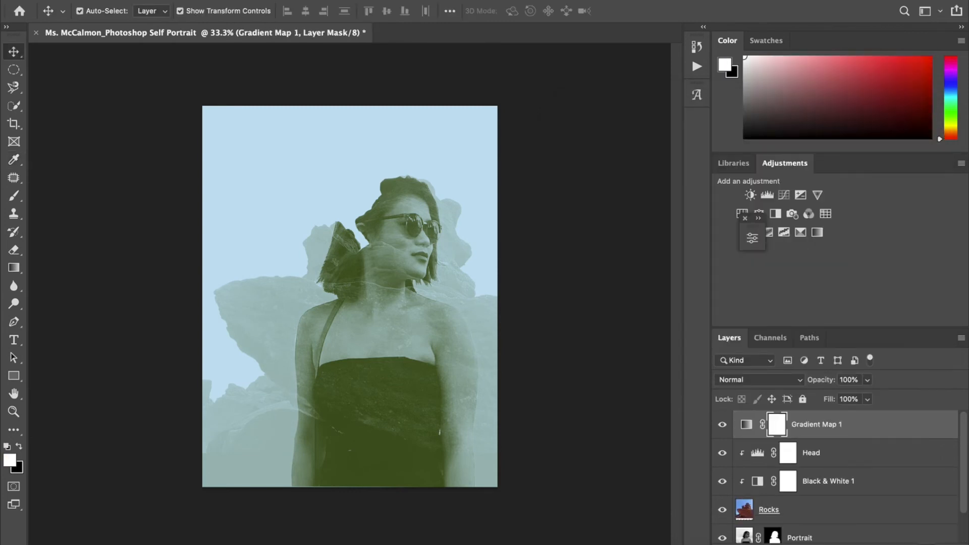
pyautogui.click(856, 541)
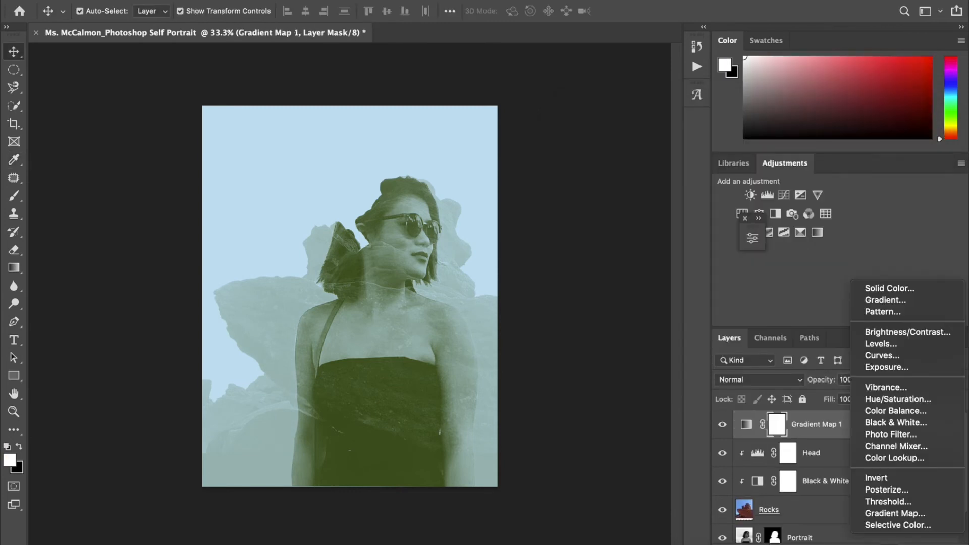
pyautogui.click(891, 303)
pyautogui.moveTo(495, 187); pyautogui.dragTo(753, 133)
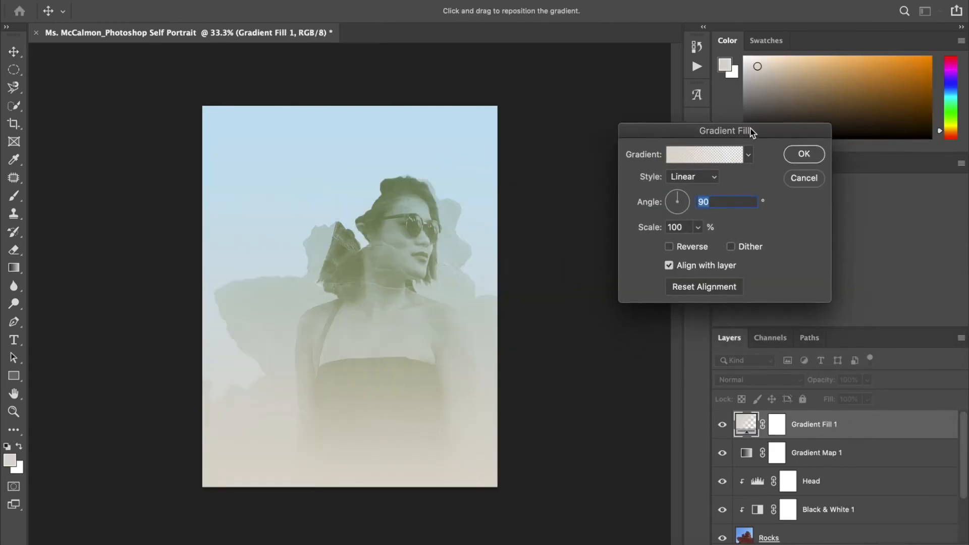
# Set the gradient fill's colour stop at location 0% to olive green #495532, based on a colour sampled from the woman's hair
pyautogui.click(667, 153)
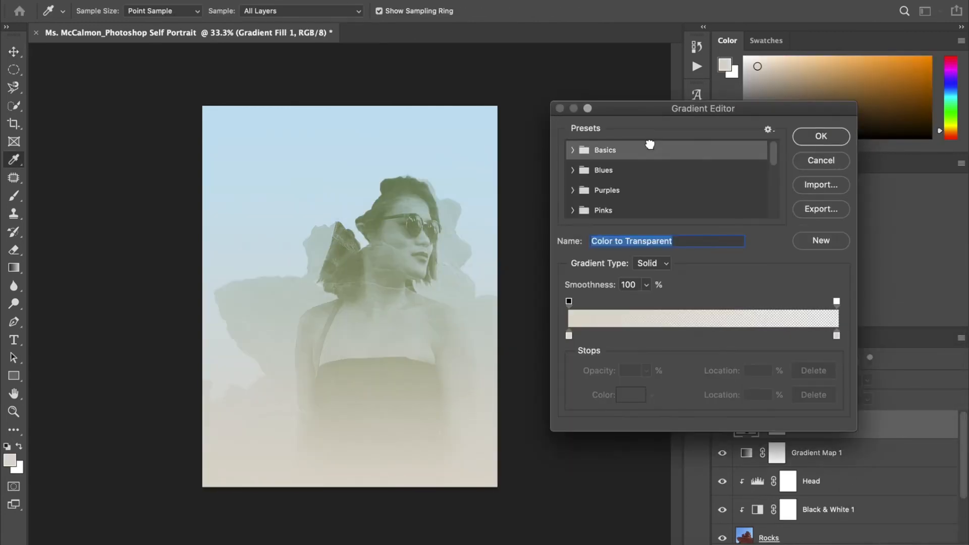
pyautogui.click(569, 336)
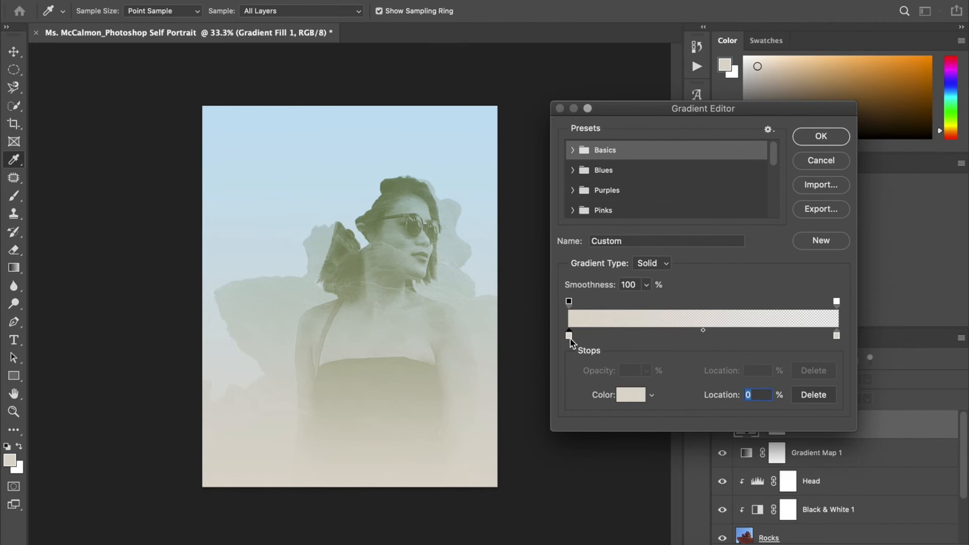
pyautogui.click(629, 399)
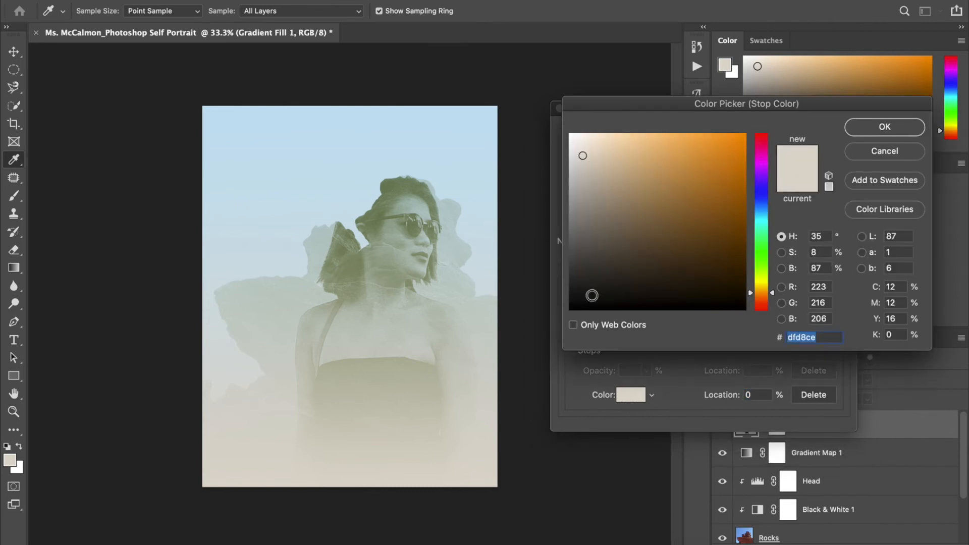
pyautogui.click(394, 181)
pyautogui.moveTo(641, 234)
pyautogui.mouseDown()
pyautogui.moveTo(656, 247)
pyautogui.moveTo(648, 228)
pyautogui.moveTo(647, 266)
pyautogui.moveTo(688, 281)
pyautogui.mouseUp()
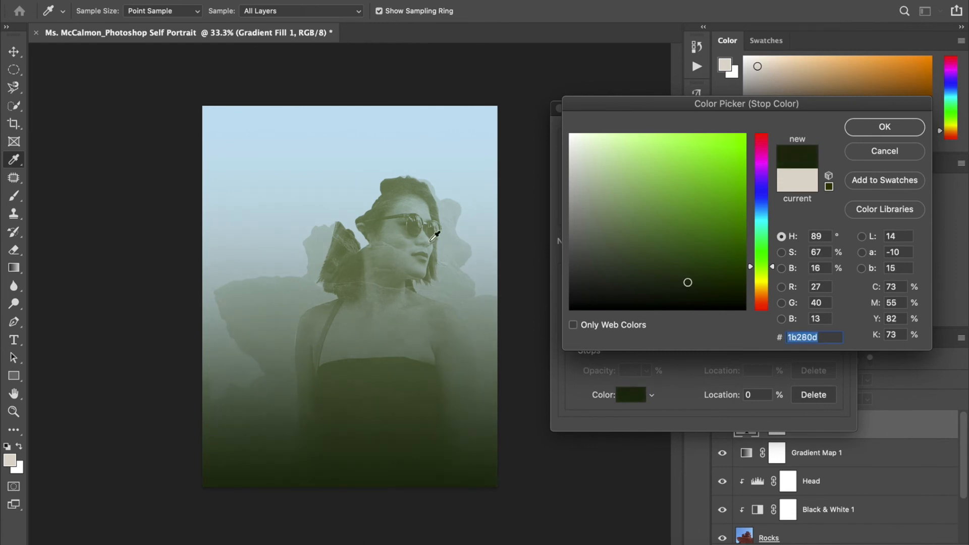
pyautogui.click(623, 228)
pyautogui.moveTo(623, 227); pyautogui.dragTo(645, 252)
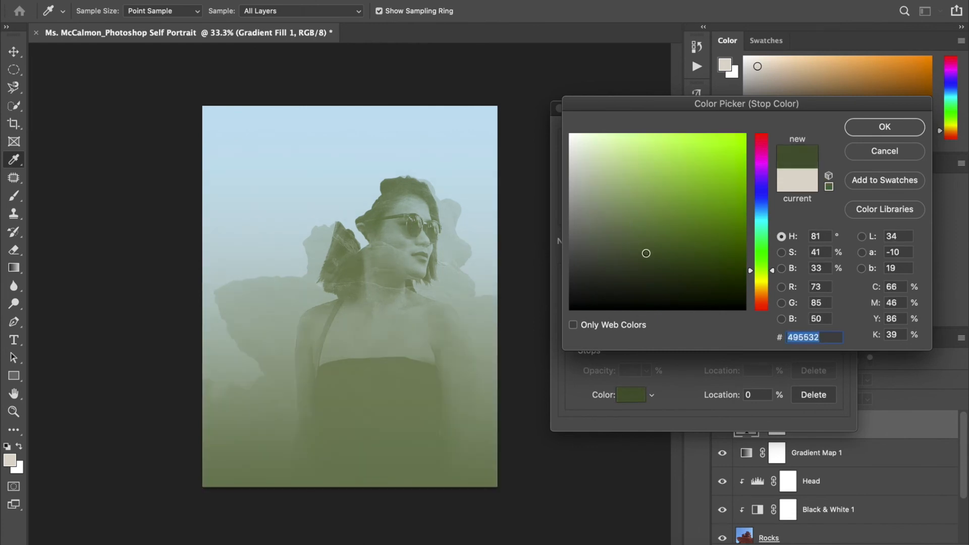
pyautogui.click(884, 127)
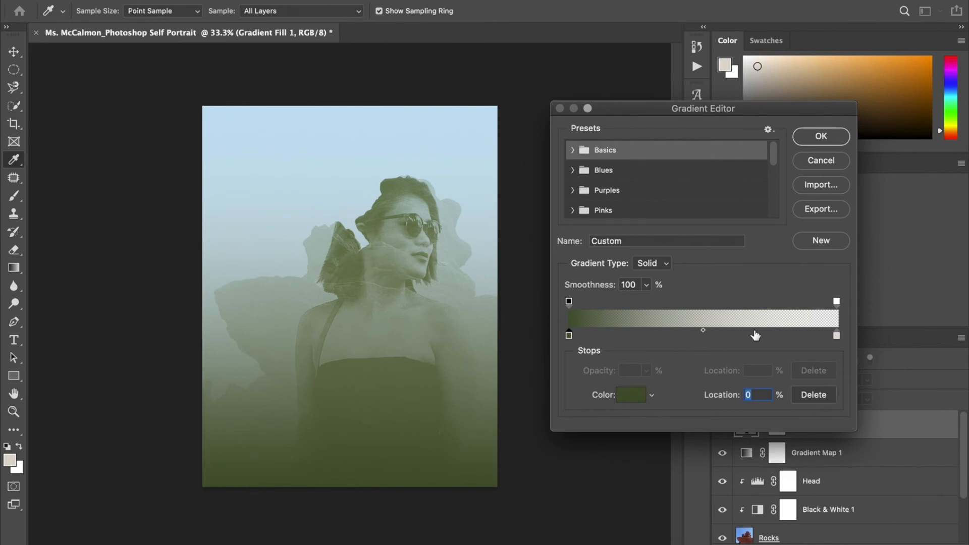
# Move the gradient fill's end colour stop to 99% and make it a very pale blue, starting from the sampled sky colour
pyautogui.moveTo(837, 335); pyautogui.dragTo(835, 336)
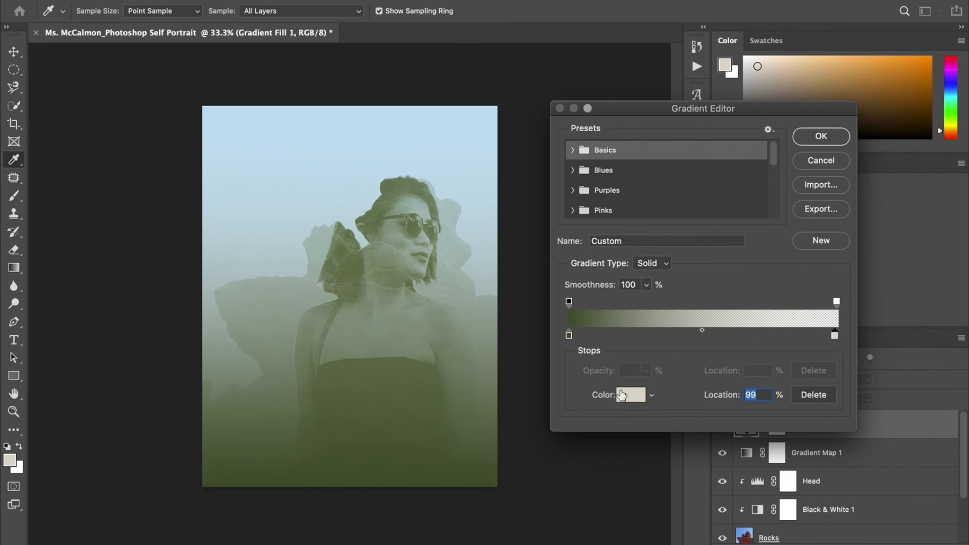
pyautogui.click(629, 397)
pyautogui.click(271, 130)
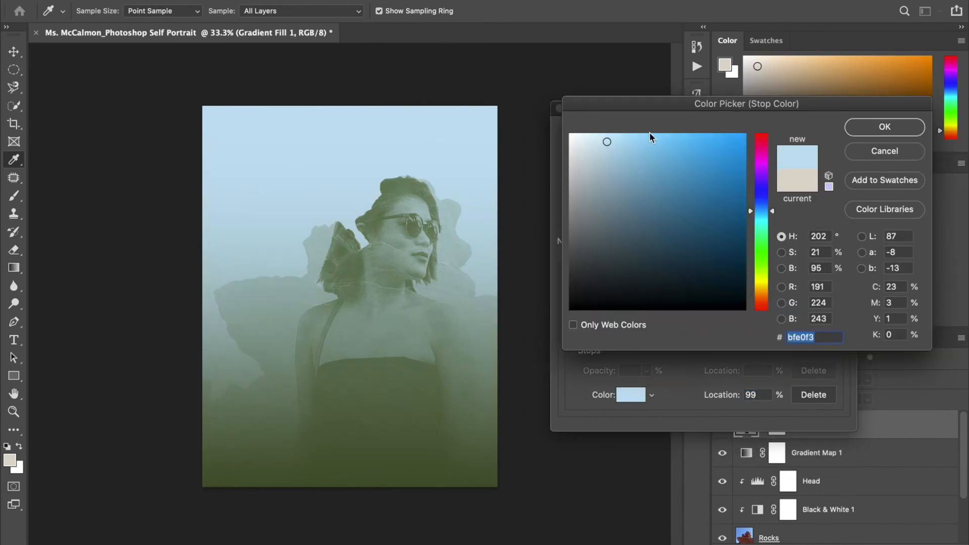
pyautogui.moveTo(772, 212)
pyautogui.mouseDown()
pyautogui.moveTo(772, 249)
pyautogui.moveTo(772, 215)
pyautogui.mouseUp()
pyautogui.click(586, 136)
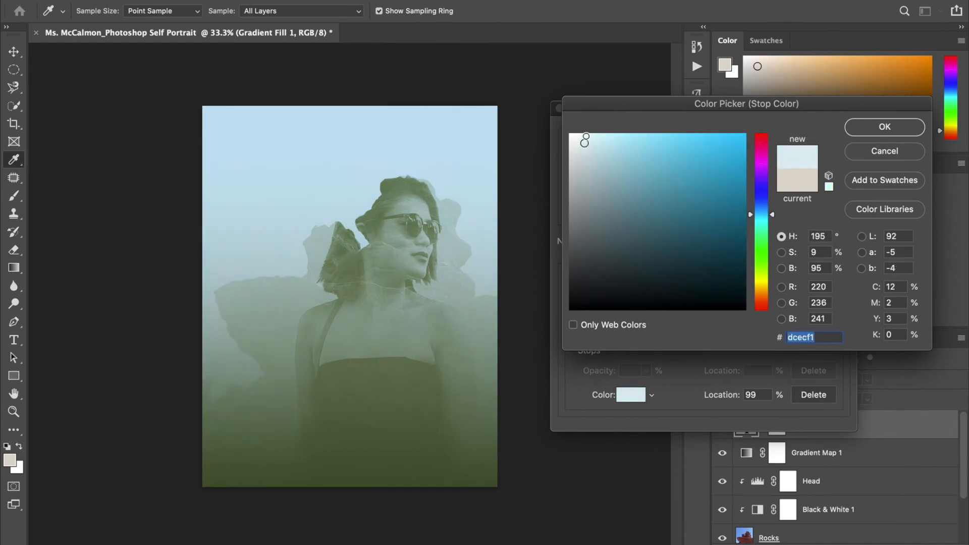
pyautogui.moveTo(591, 137)
pyautogui.mouseDown()
pyautogui.moveTo(585, 146)
pyautogui.moveTo(583, 135)
pyautogui.mouseUp()
pyautogui.click(890, 127)
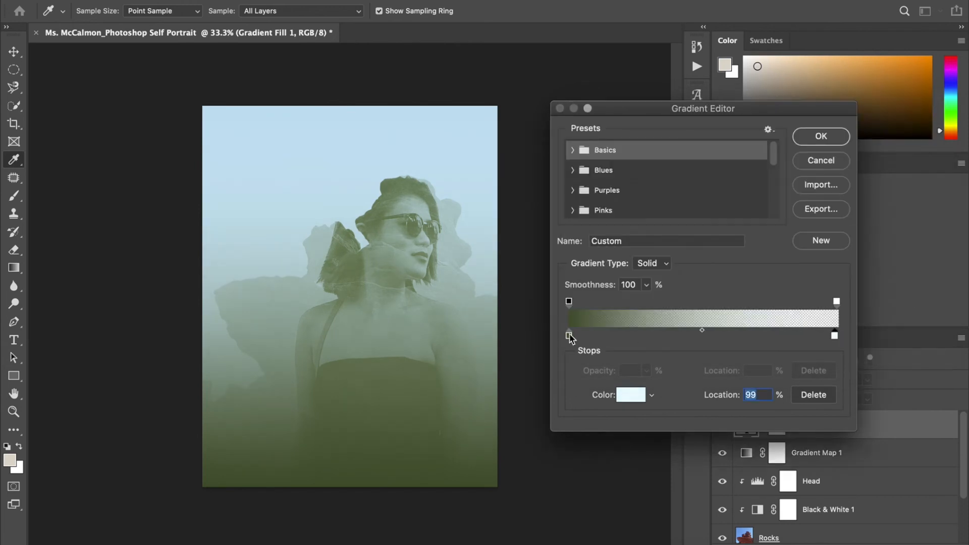
# Darken the gradient fill's 0% colour stop to #303b1c and accept the gradient
pyautogui.click(570, 336)
pyautogui.doubleClick(569, 336)
pyautogui.click(662, 268)
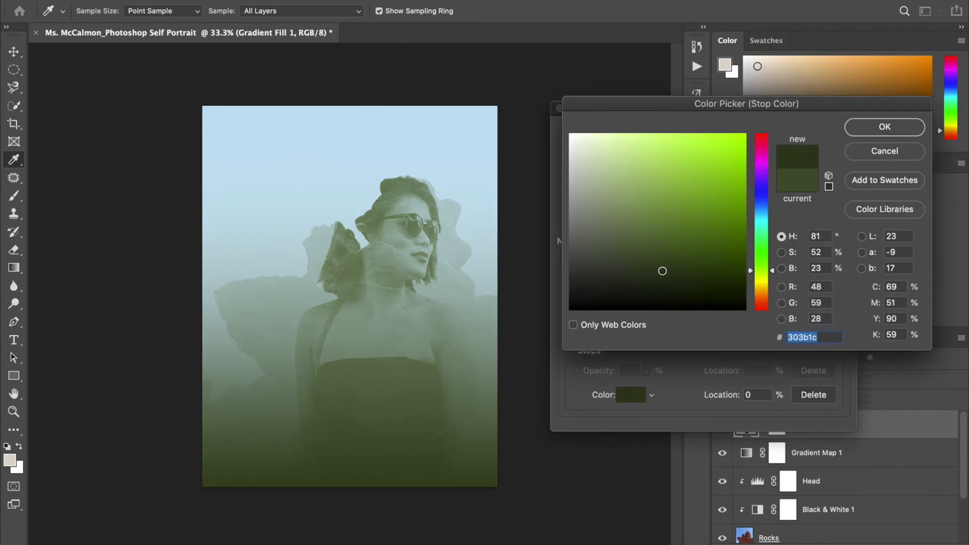
pyautogui.click(874, 126)
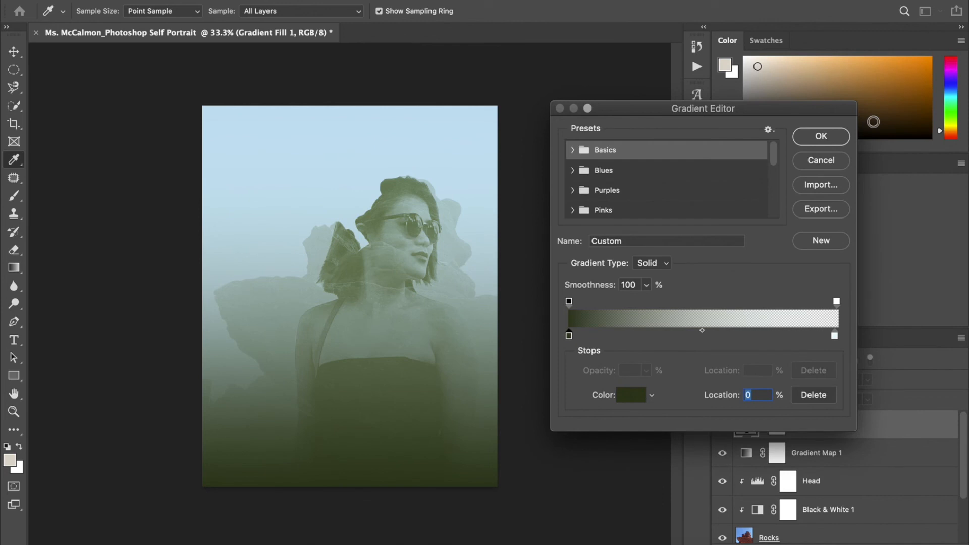
pyautogui.click(822, 136)
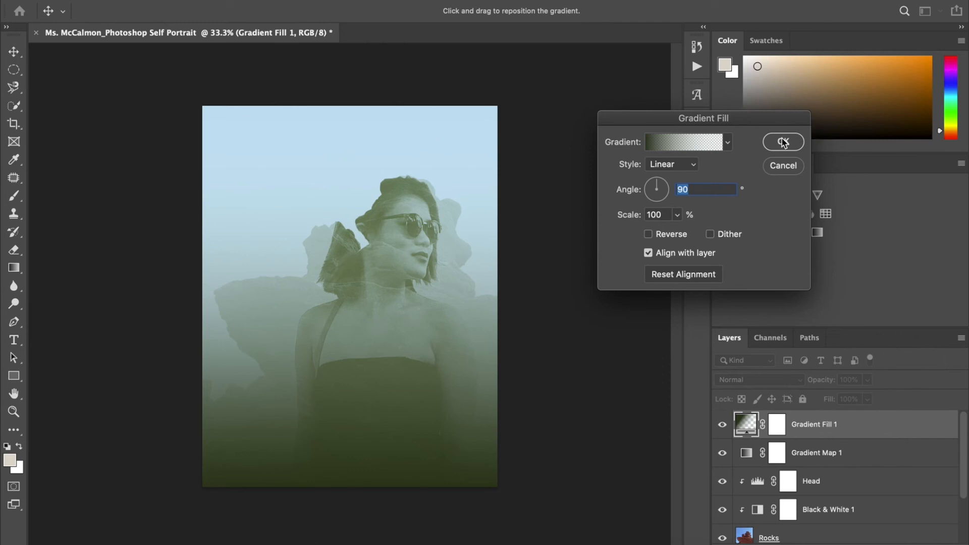
# Rotate the linear gradient fill to an angle of 66.9° and apply the fill layer
pyautogui.moveTo(663, 196)
pyautogui.mouseDown()
pyautogui.moveTo(660, 181)
pyautogui.moveTo(655, 207)
pyautogui.moveTo(665, 187)
pyautogui.mouseUp()
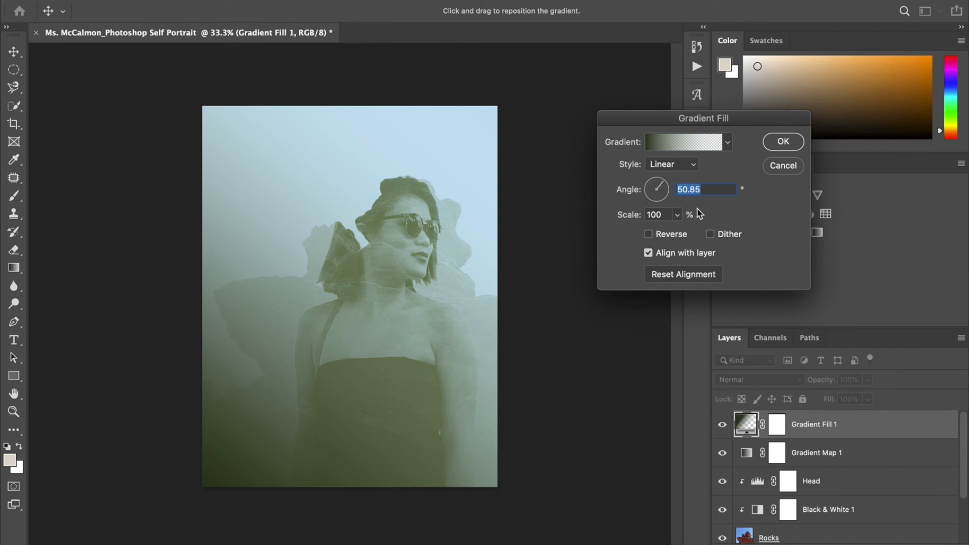
pyautogui.click(663, 182)
pyautogui.click(661, 184)
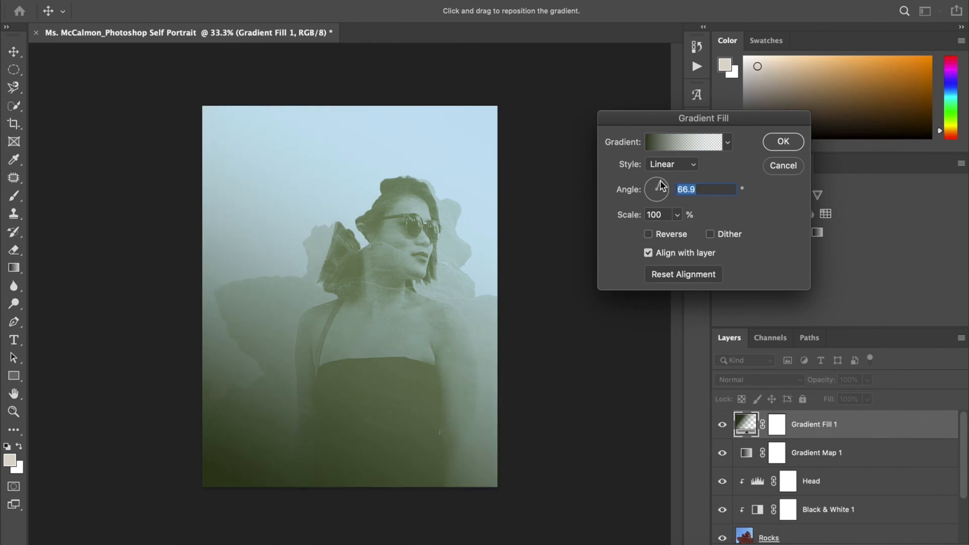
pyautogui.click(660, 182)
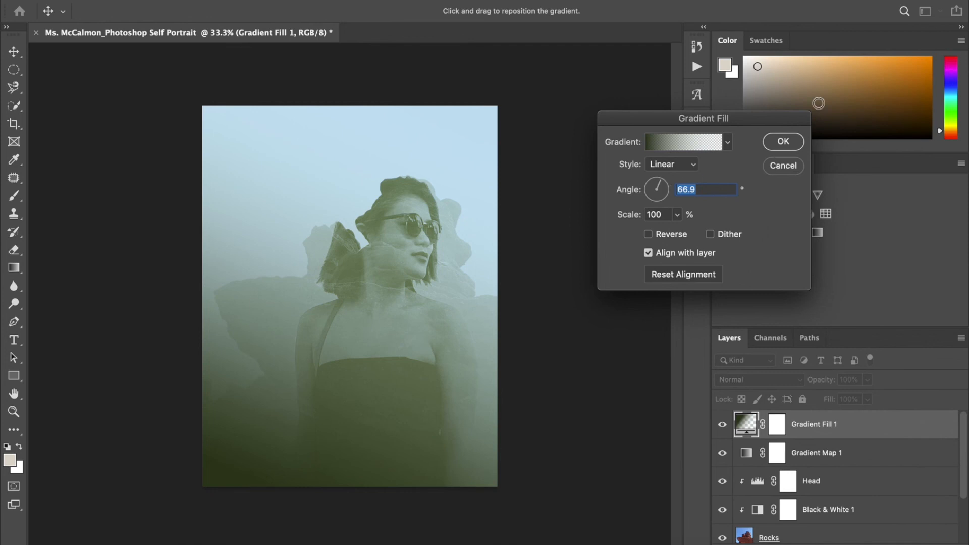
pyautogui.click(784, 141)
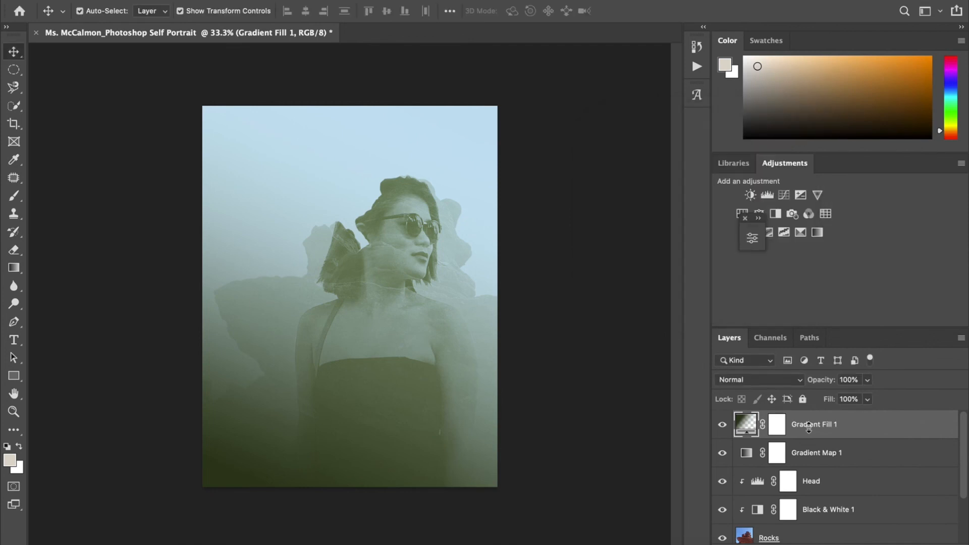
pyautogui.scroll(-3, 822, 430)
pyautogui.scroll(3, 822, 430)
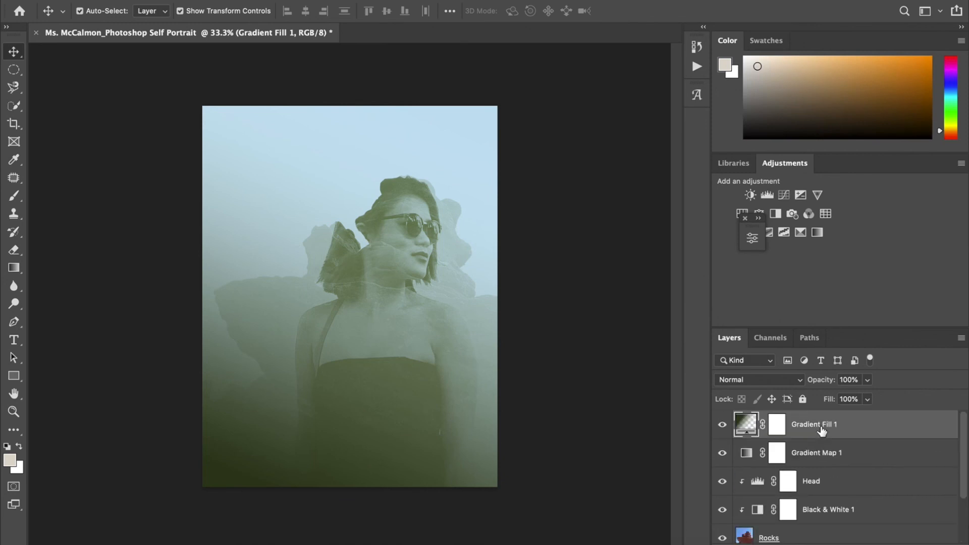